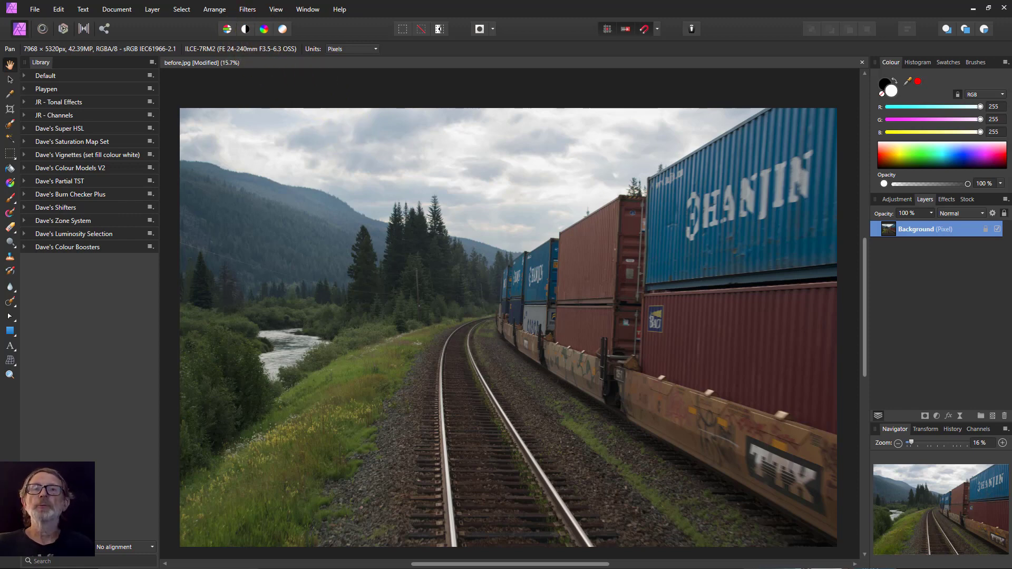
# In Chrome, scroll the Affinity Photo Resources list and open the Dave's Soft Shapes page
pyautogui.hotkey('alt', 'Tab')
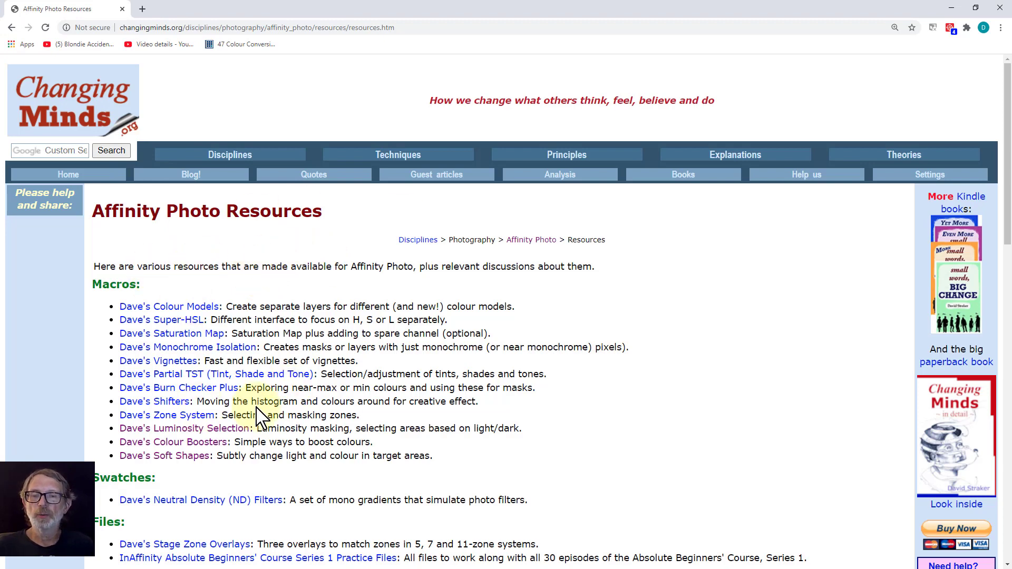
pyautogui.scroll(-1, 289, 366)
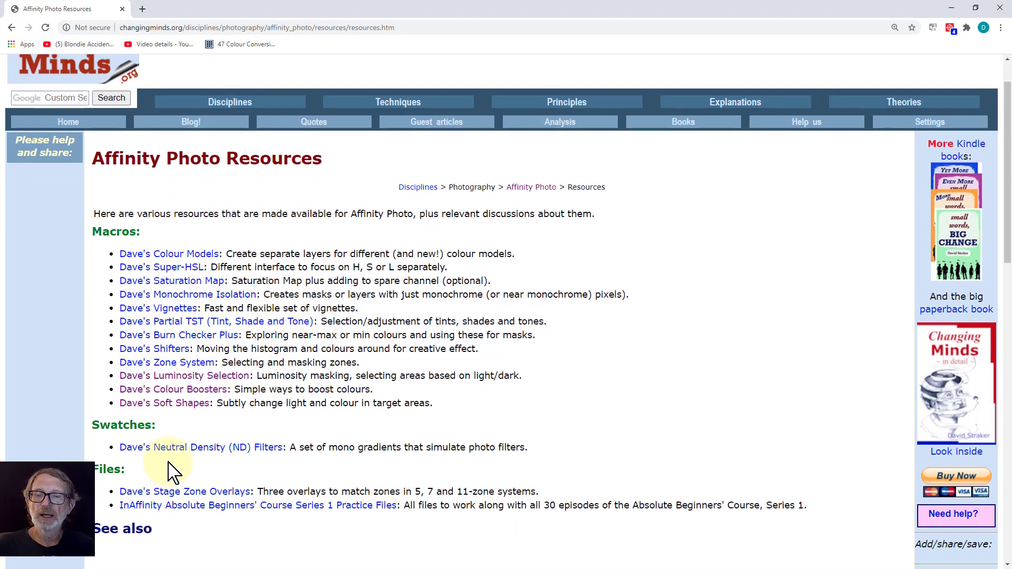
pyautogui.click(182, 408)
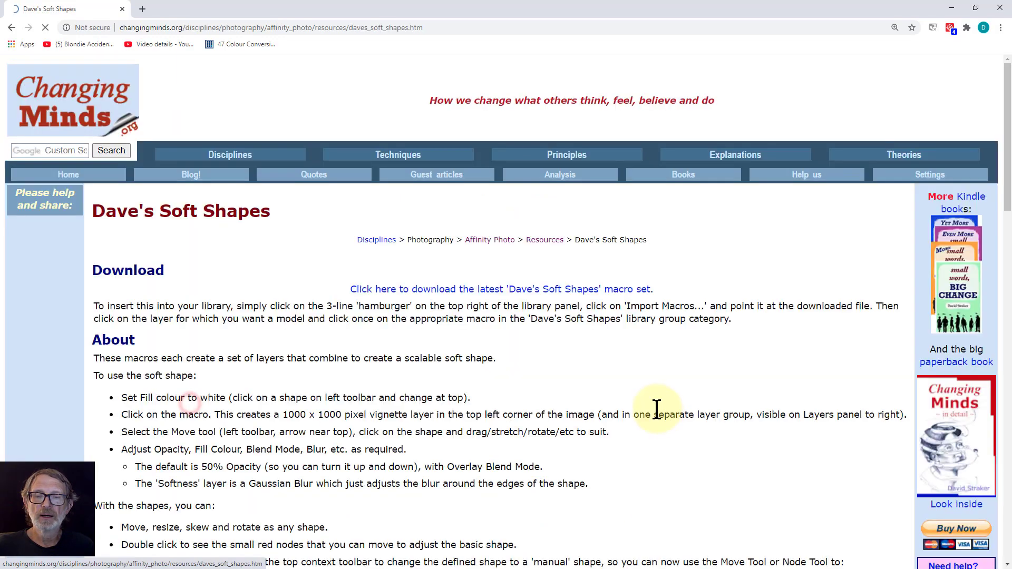
pyautogui.scroll(-7, 610, 368)
pyautogui.scroll(-5, 610, 369)
pyautogui.scroll(10, 610, 369)
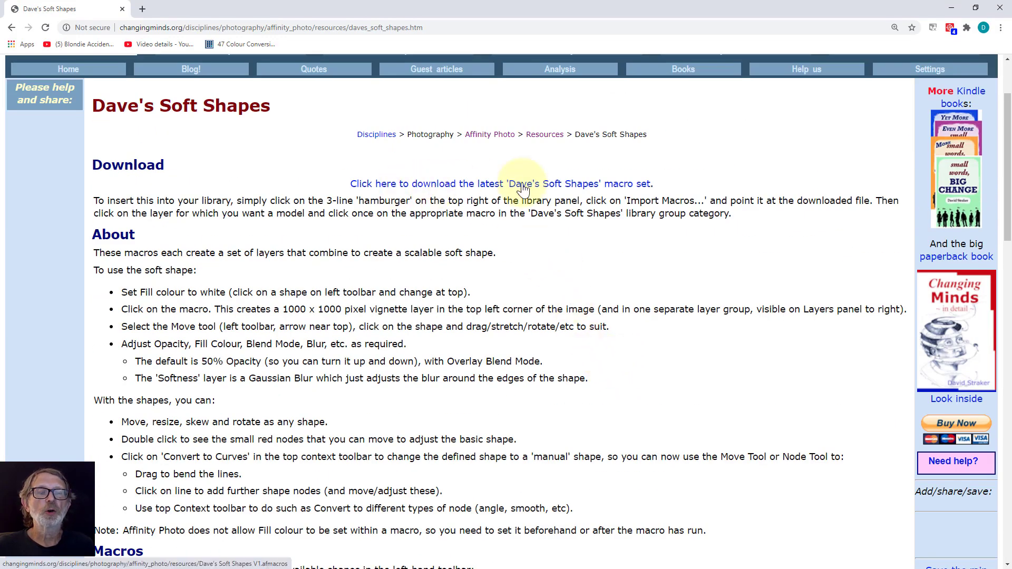
pyautogui.scroll(-9, 450, 330)
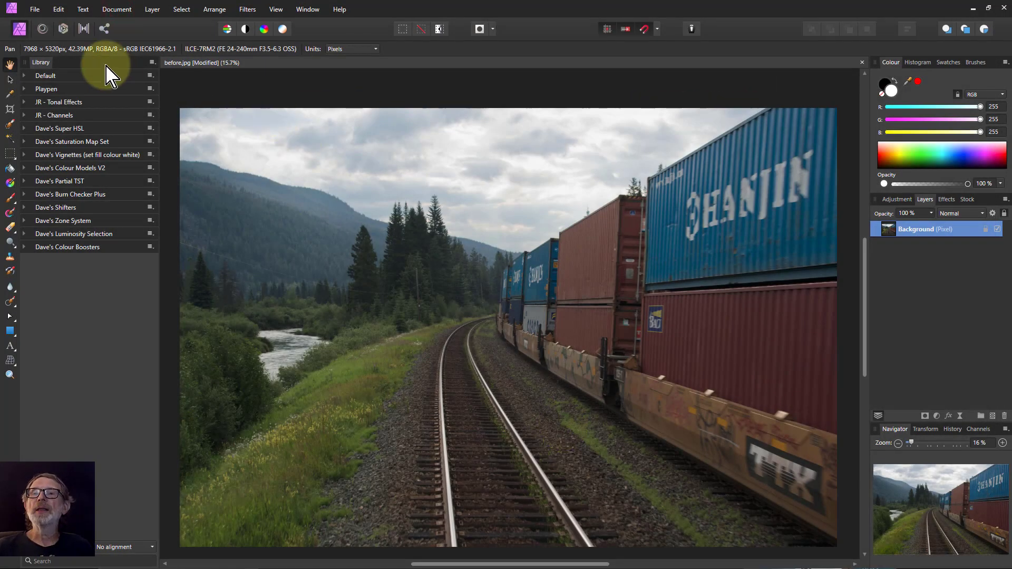
# Import Dave's Soft Shapes V1.afmacros into the Library and browse the new soft-shape macros
pyautogui.click(151, 63)
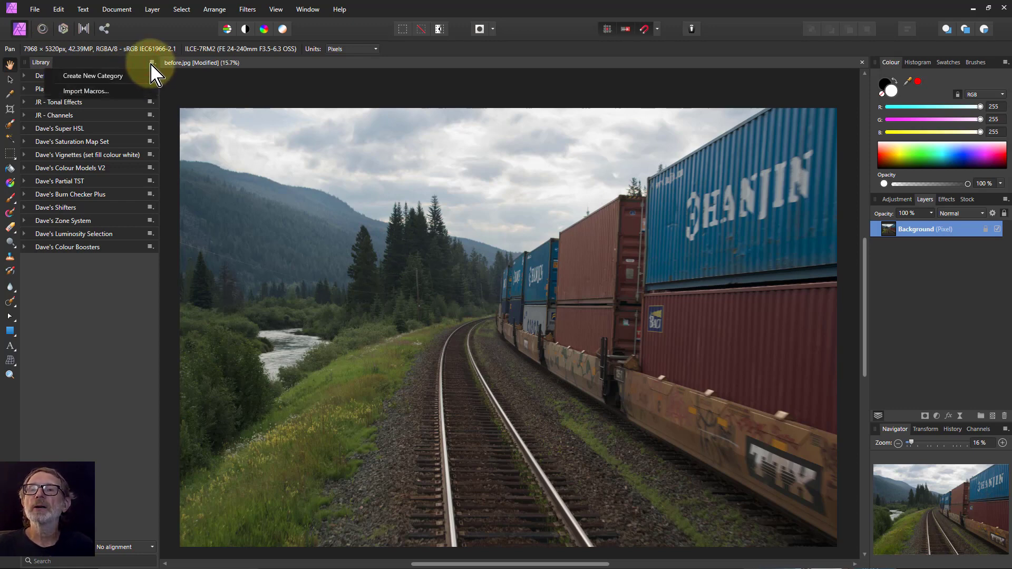
pyautogui.click(86, 92)
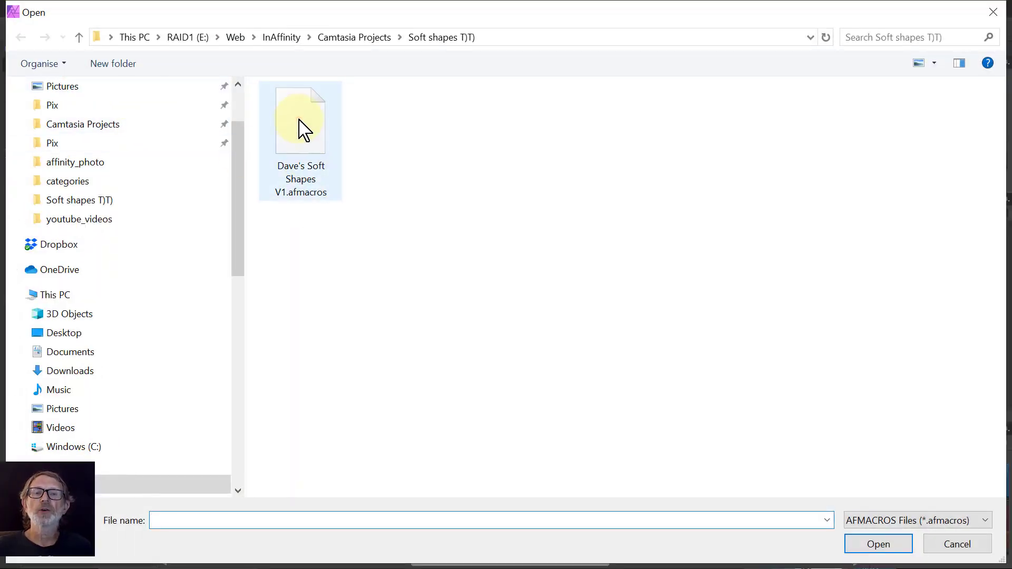
pyautogui.click(304, 129)
pyautogui.click(879, 543)
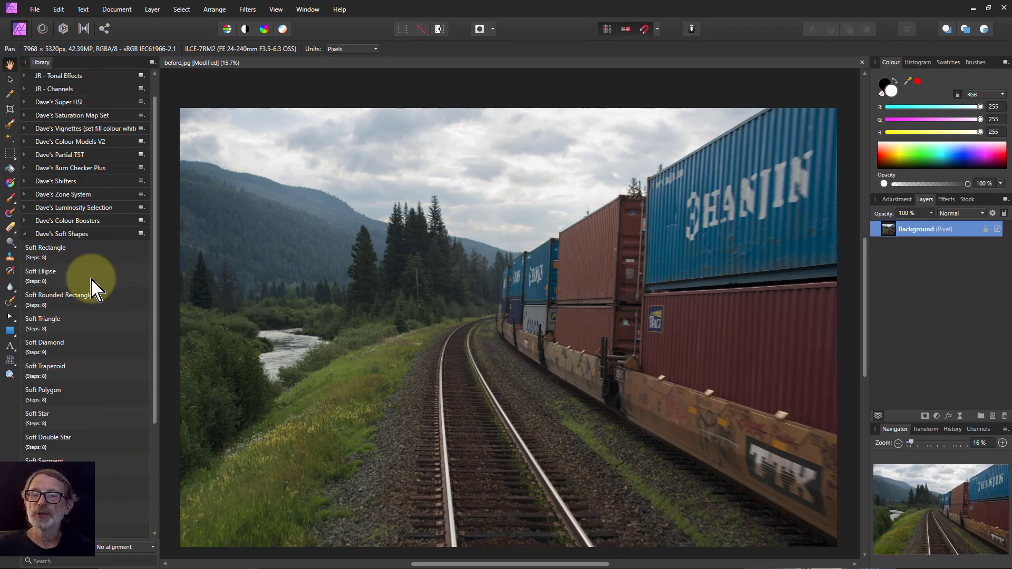
pyautogui.scroll(-1, 55, 400)
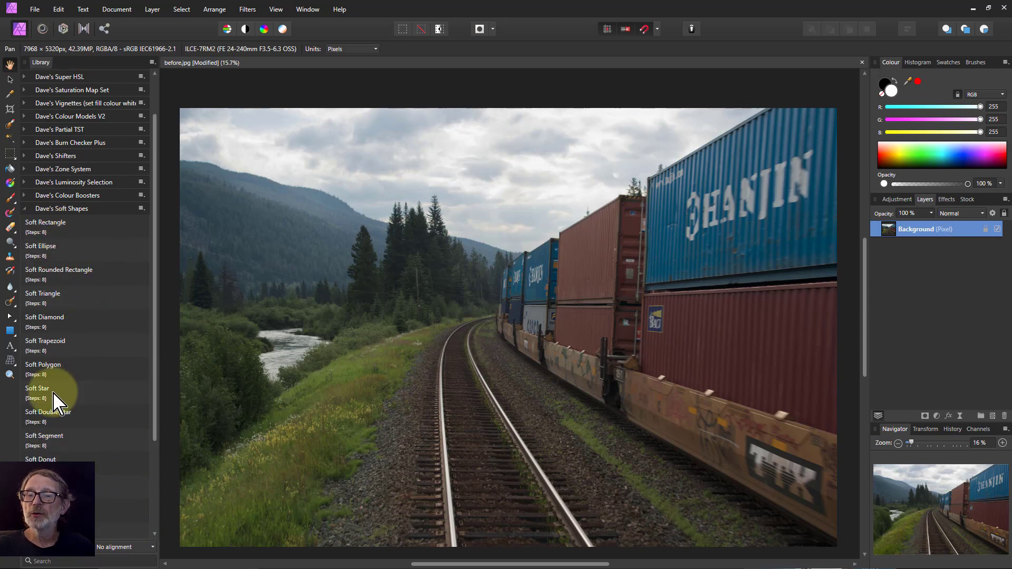
pyautogui.scroll(-3, 55, 406)
pyautogui.scroll(4, 57, 398)
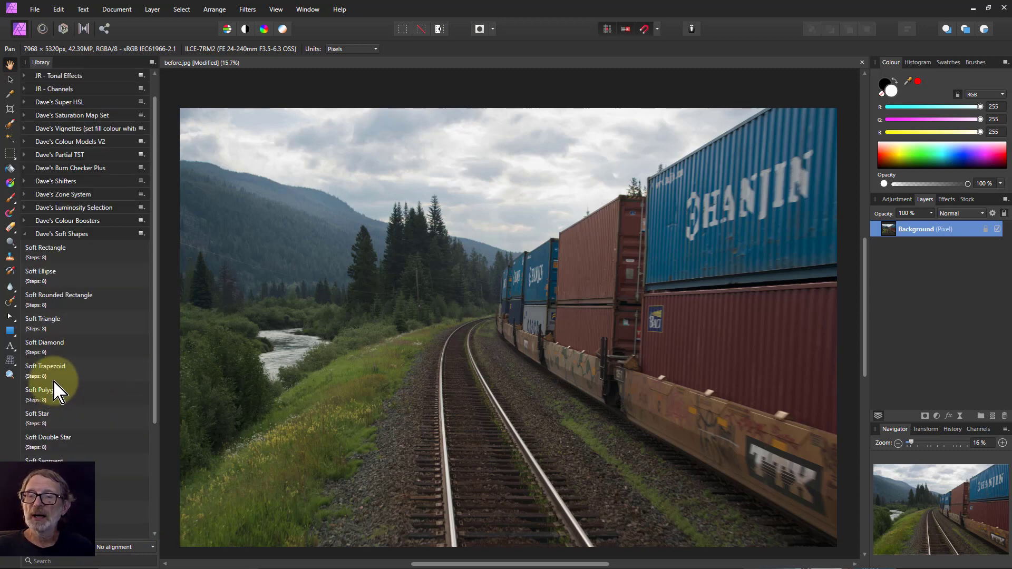
pyautogui.scroll(1, 58, 387)
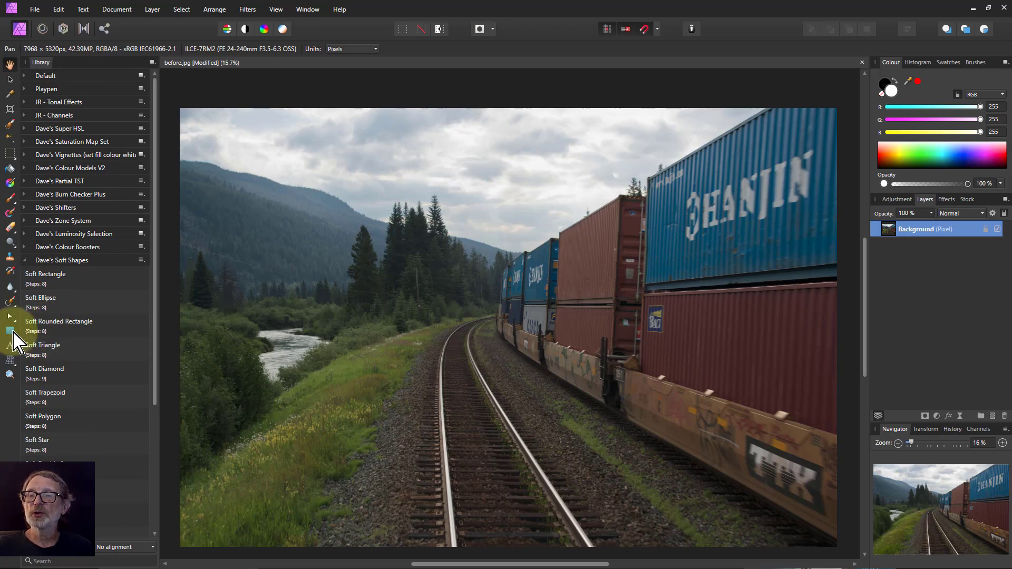
# Run the Soft Trapezoid macro to add an Overlay lighting layer at 50% opacity
pyautogui.click(12, 332)
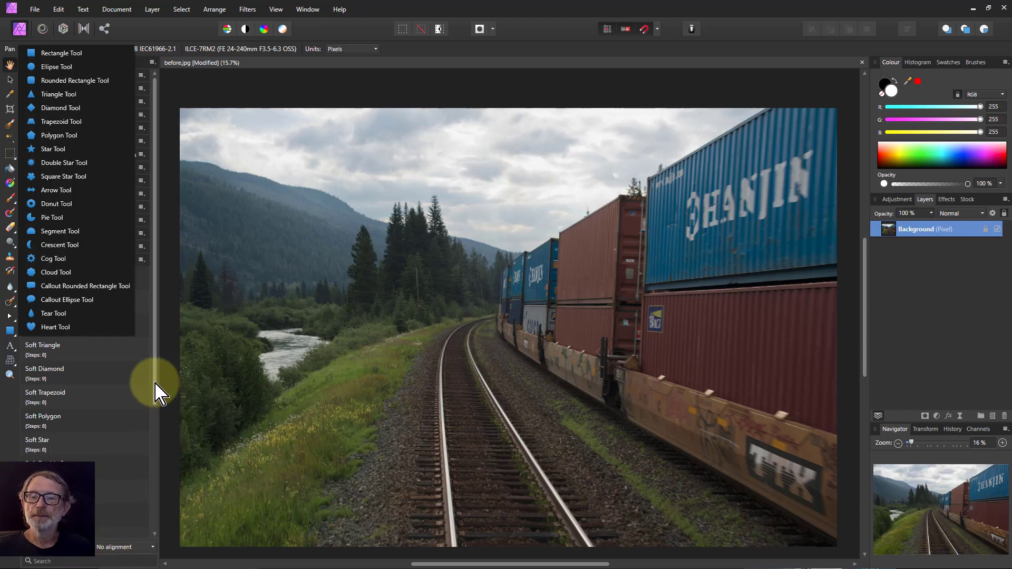
pyautogui.click(207, 422)
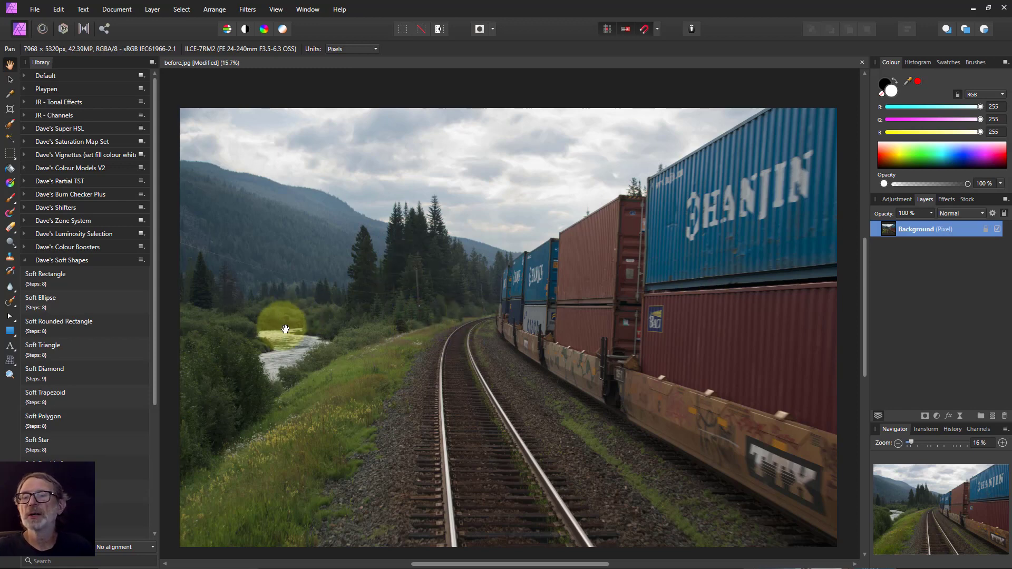
pyautogui.click(56, 398)
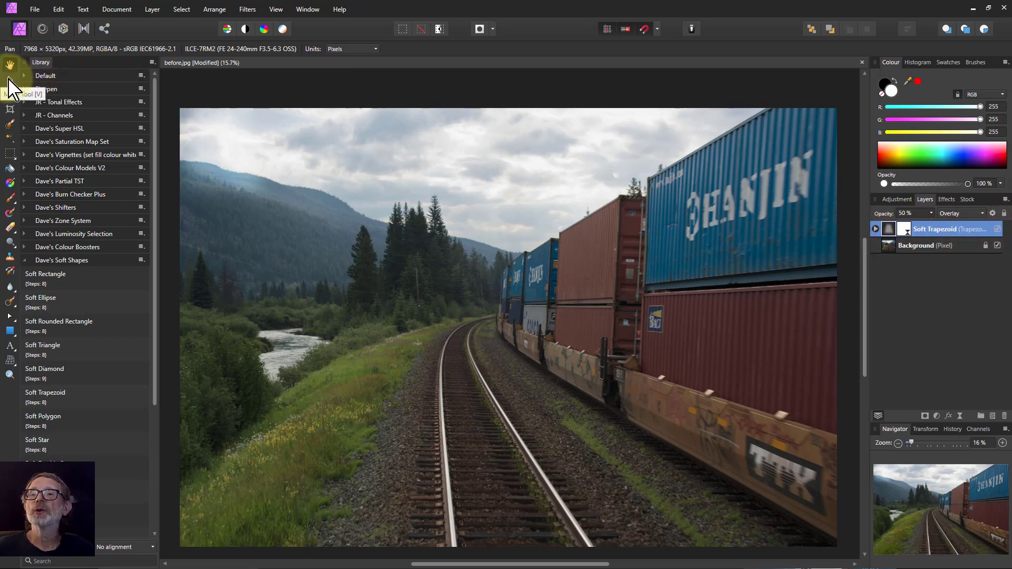
# Move the soft trapezoid onto the right-hand red container and rotate it about 26° counter-clockwise
pyautogui.click(9, 79)
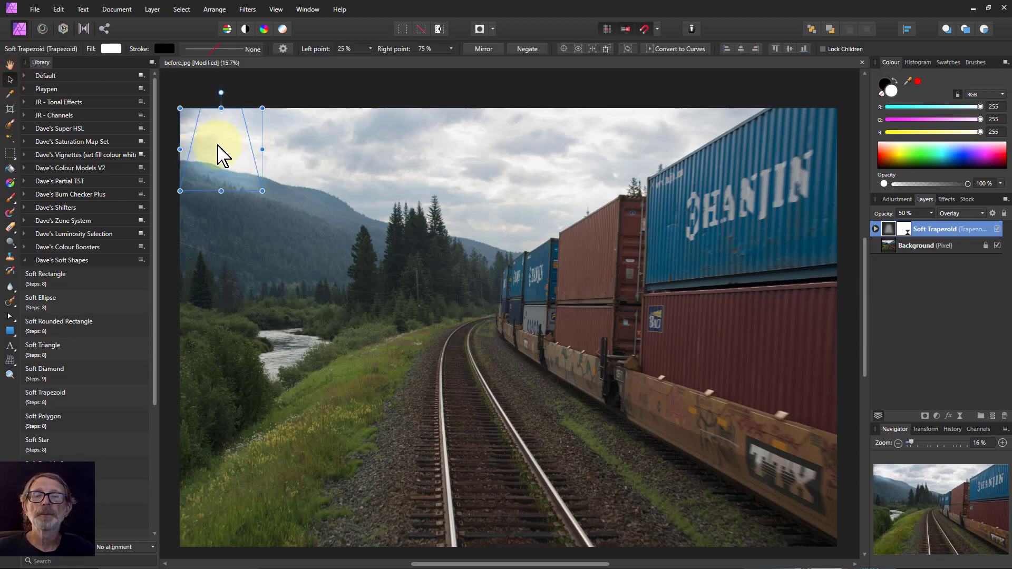
pyautogui.moveTo(218, 148); pyautogui.dragTo(722, 303)
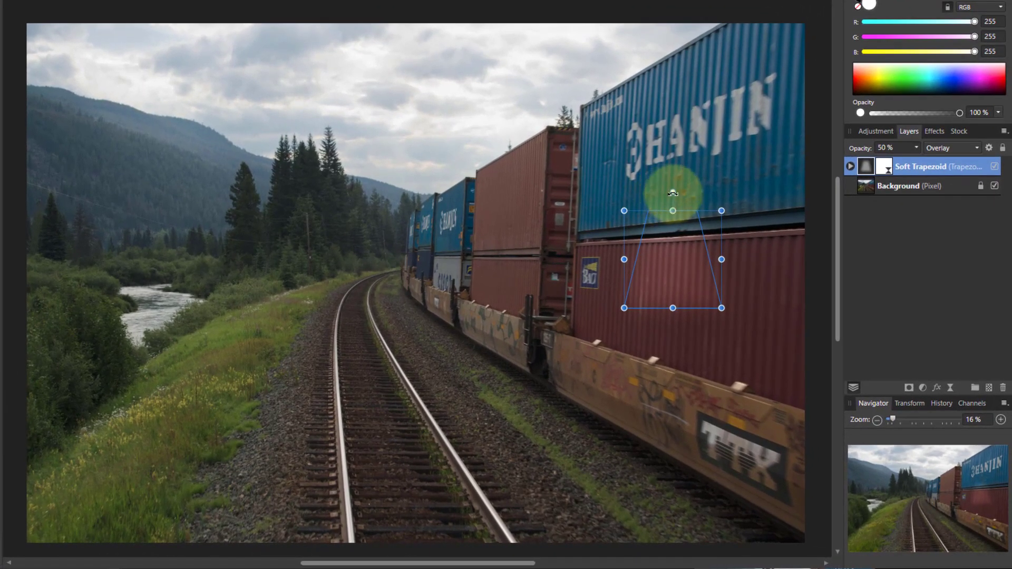
pyautogui.moveTo(672, 193); pyautogui.dragTo(739, 448)
pyautogui.scroll(-1, 691, 293)
pyautogui.scroll(-2, 691, 293)
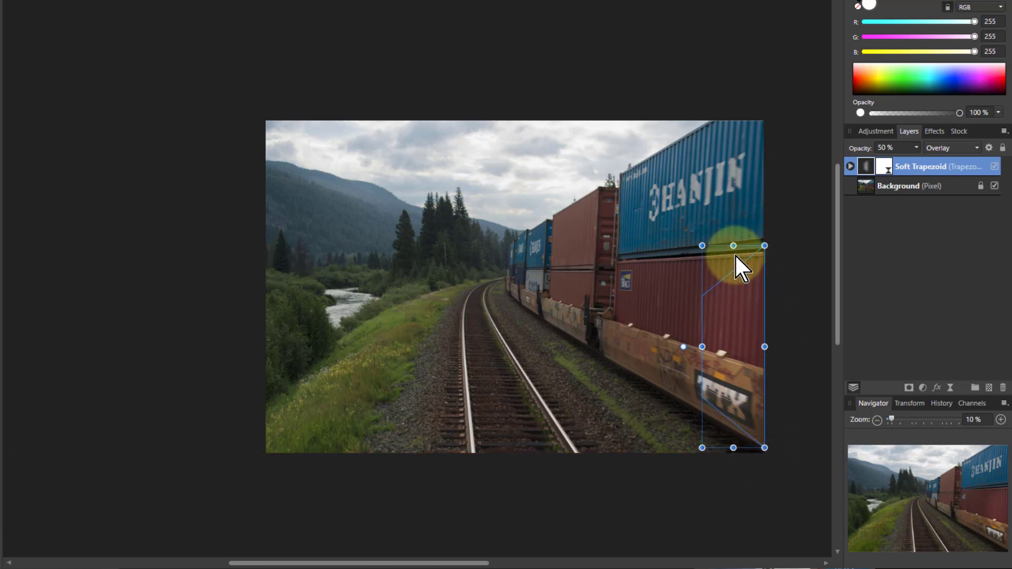
# Stretch the trapezoid up and left, then pinch its left corners to the train's vanishing point
pyautogui.moveTo(733, 246); pyautogui.dragTo(721, 86)
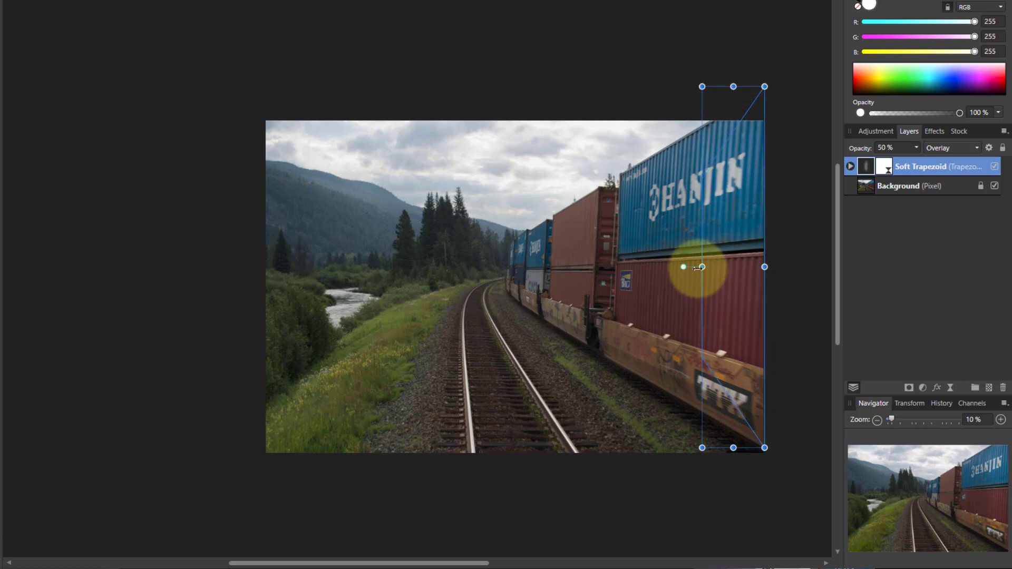
pyautogui.moveTo(700, 267); pyautogui.dragTo(507, 267)
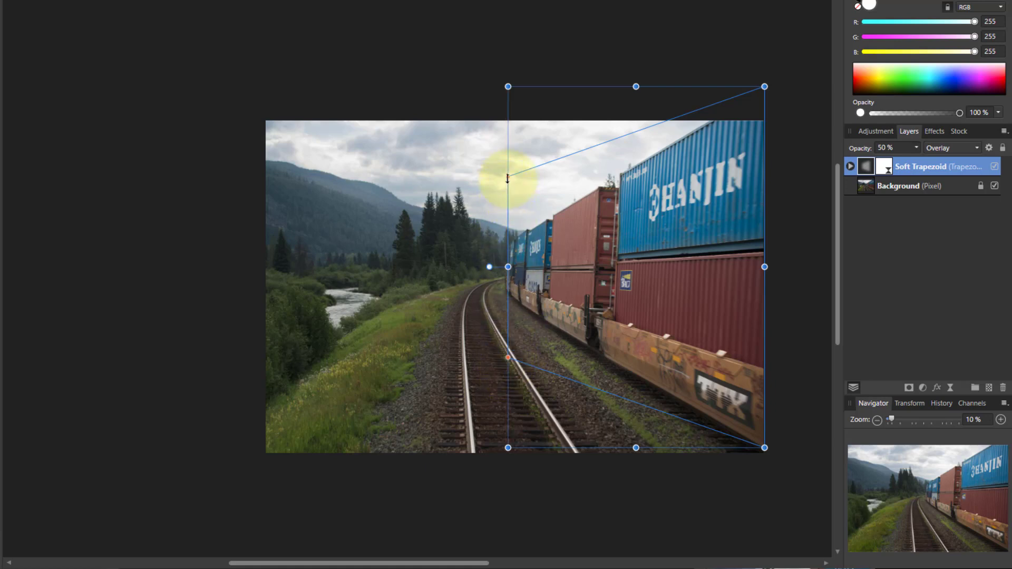
pyautogui.moveTo(508, 180); pyautogui.dragTo(508, 241)
pyautogui.moveTo(508, 357); pyautogui.dragTo(508, 289)
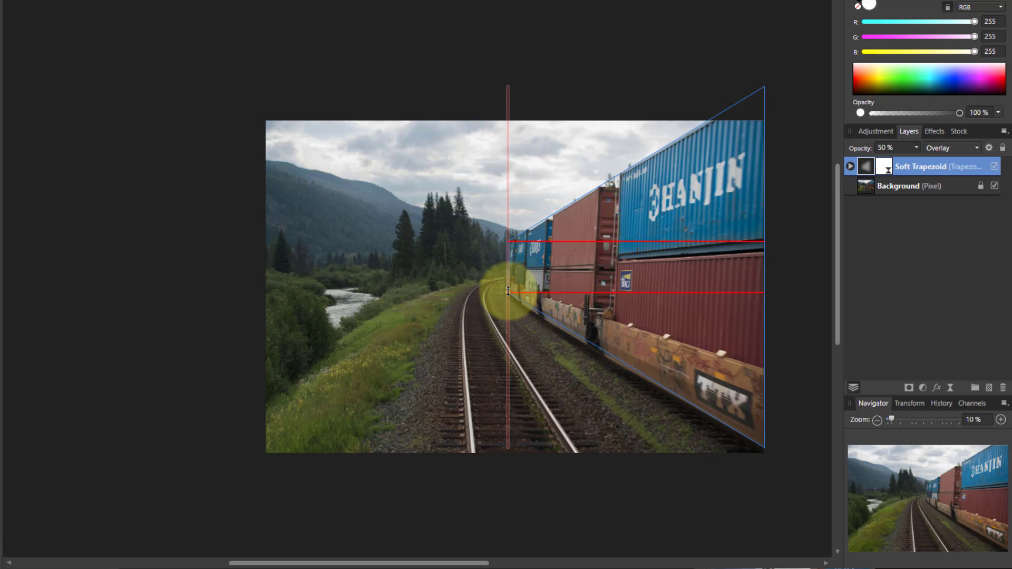
pyautogui.moveTo(508, 291); pyautogui.dragTo(508, 292)
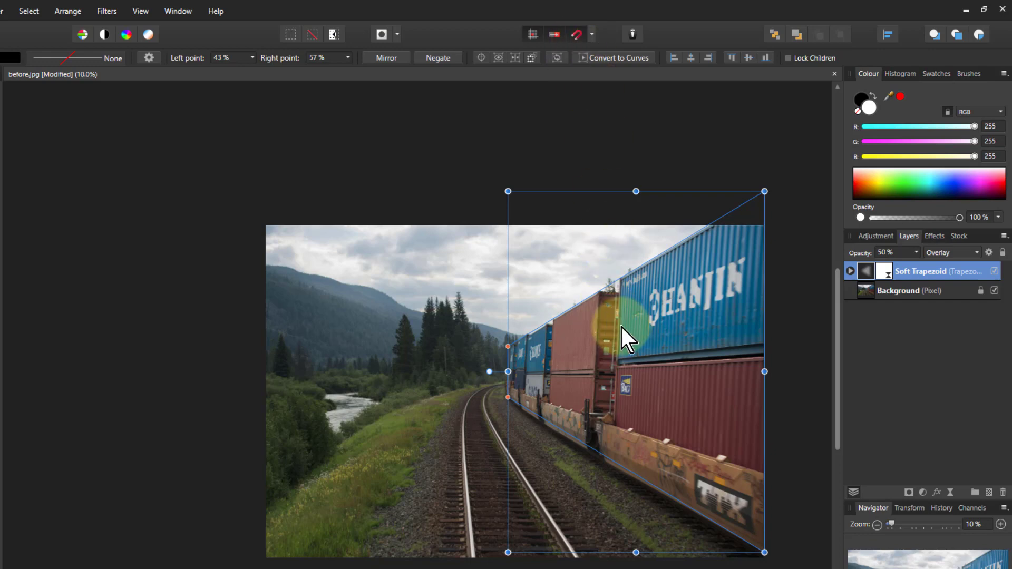
pyautogui.hotkey('ctrl', '0')
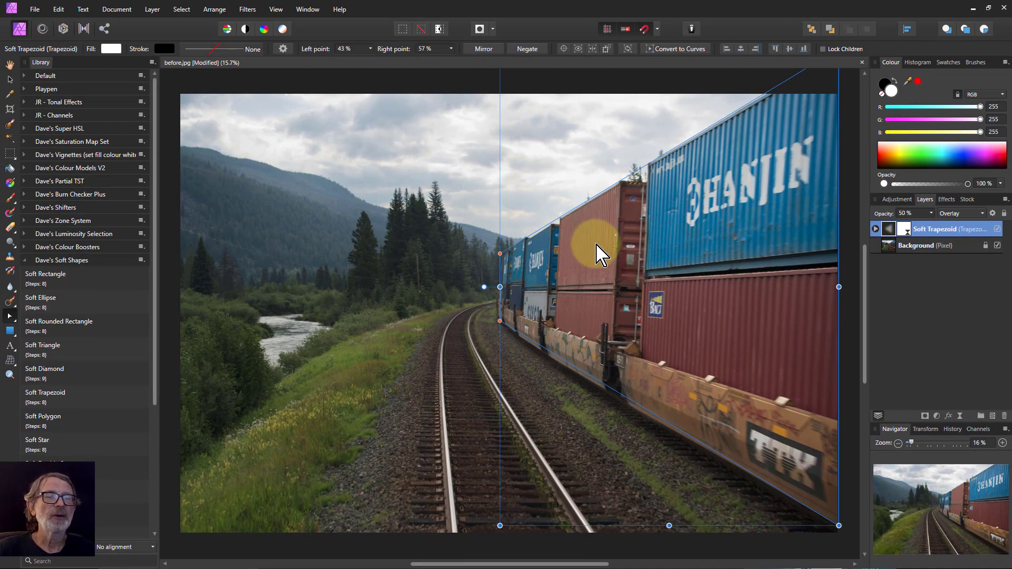
pyautogui.click(996, 228)
pyautogui.click(998, 230)
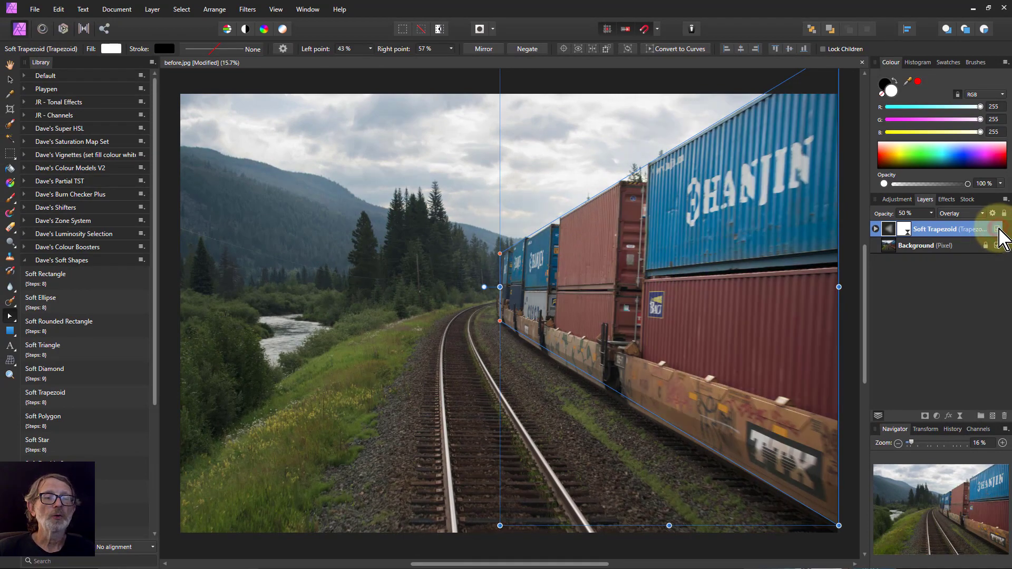
pyautogui.click(998, 229)
pyautogui.click(997, 230)
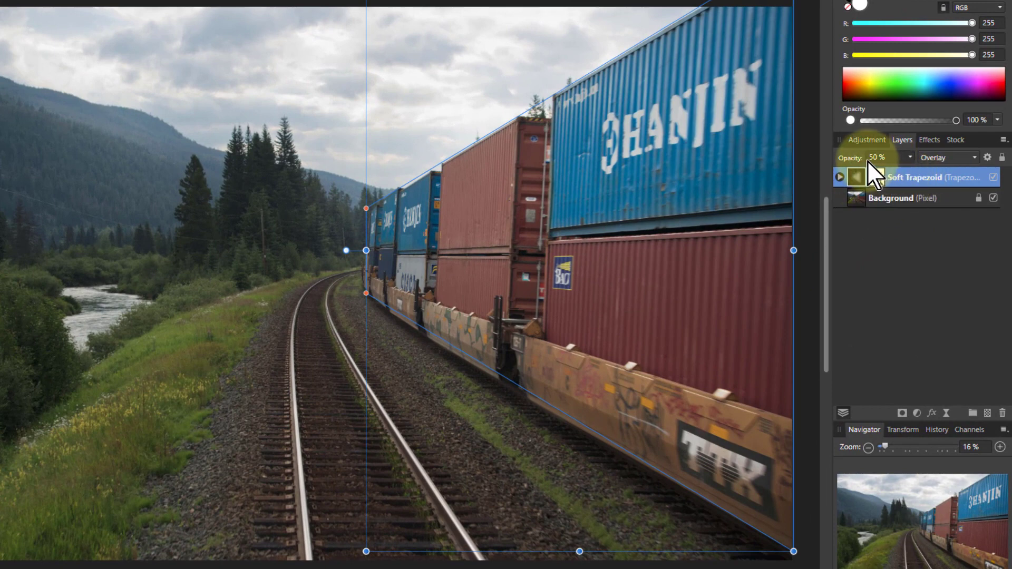
# Keep the Soft Trapezoid layer in Overlay and set its opacity to 61%
pyautogui.click(941, 161)
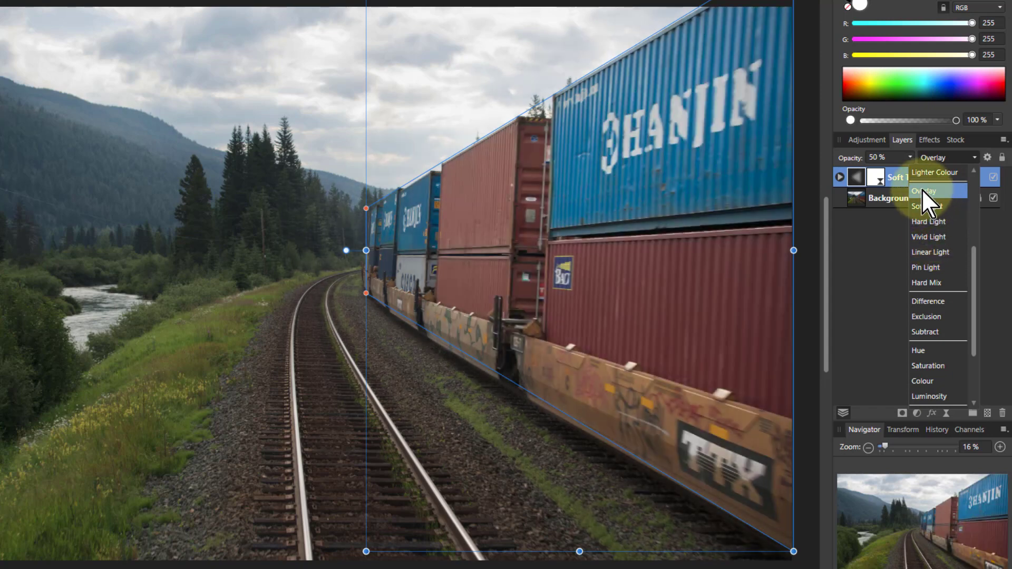
pyautogui.click(921, 189)
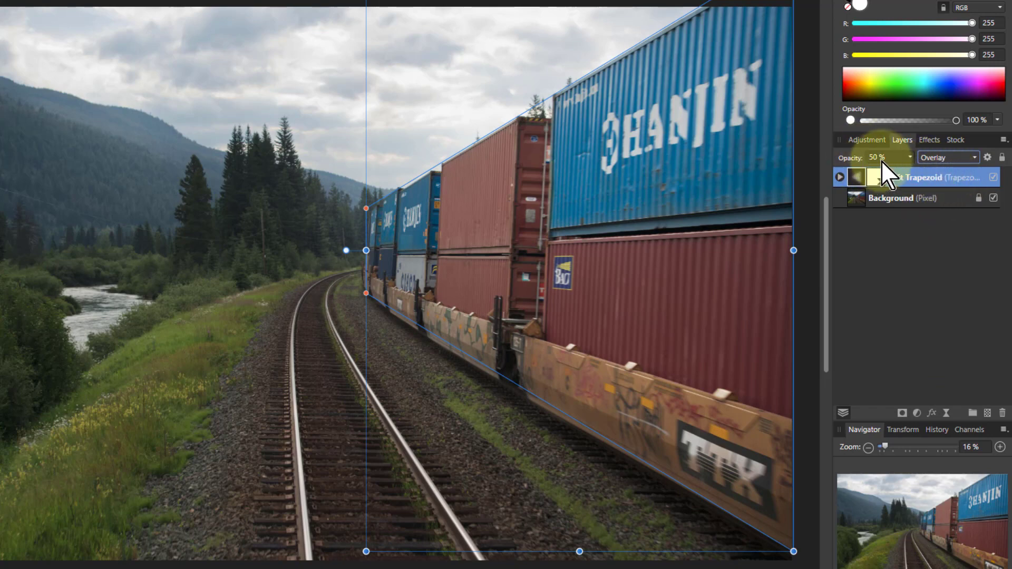
pyautogui.click(909, 161)
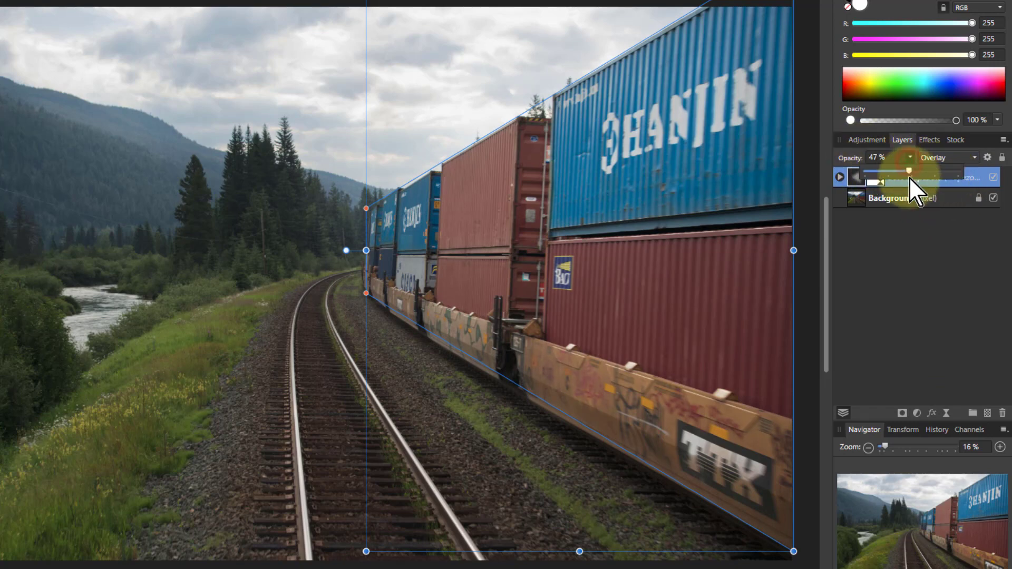
pyautogui.moveTo(908, 177); pyautogui.dragTo(1001, 189)
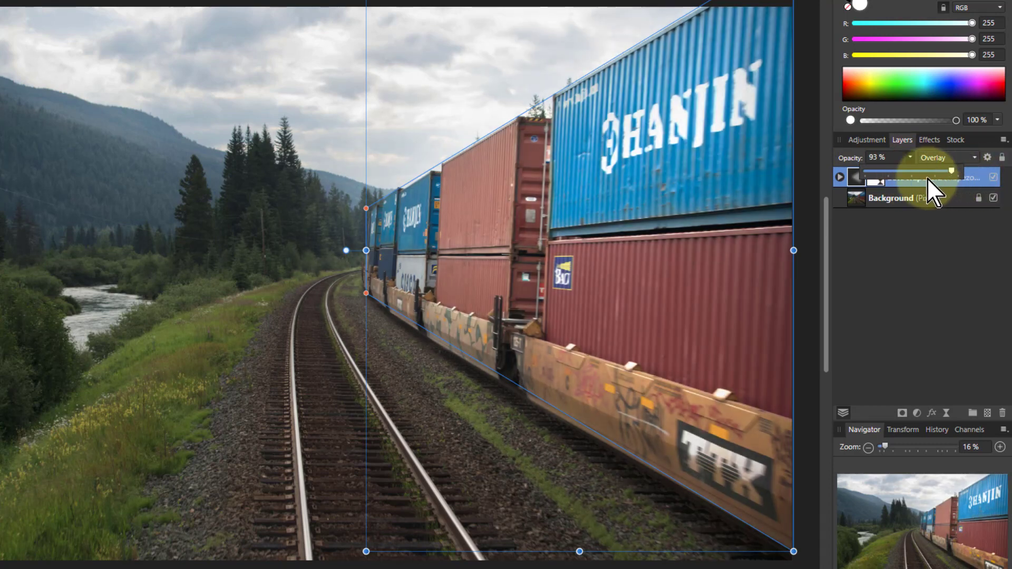
pyautogui.moveTo(915, 178)
pyautogui.mouseDown()
pyautogui.moveTo(842, 178)
pyautogui.moveTo(922, 179)
pyautogui.mouseUp()
pyautogui.click(303, 252)
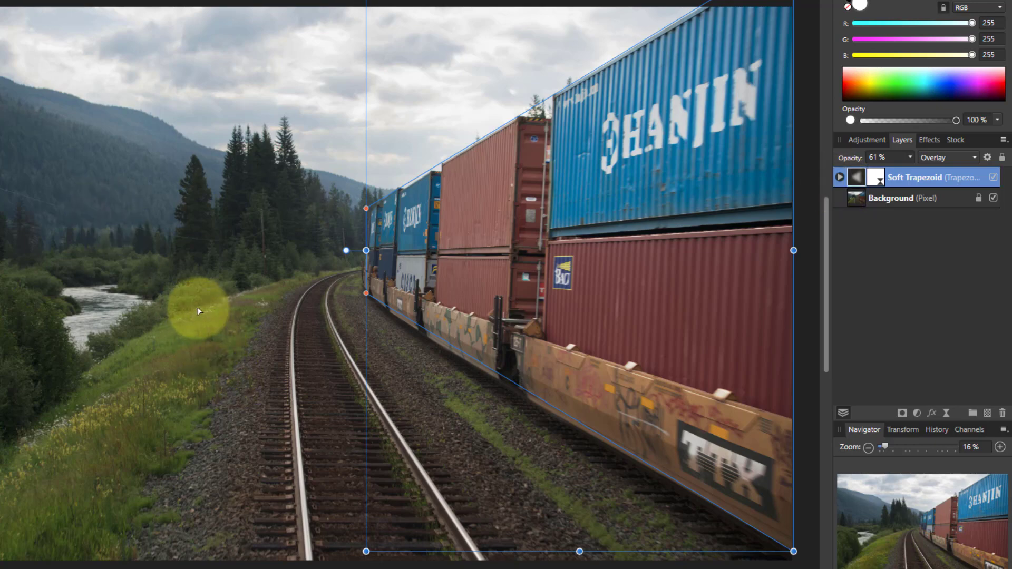
# Add a Soft Crescent lighting shape from the Dave's Soft Shapes library
pyautogui.scroll(-3, 197, 307)
pyautogui.scroll(-1, 367, 336)
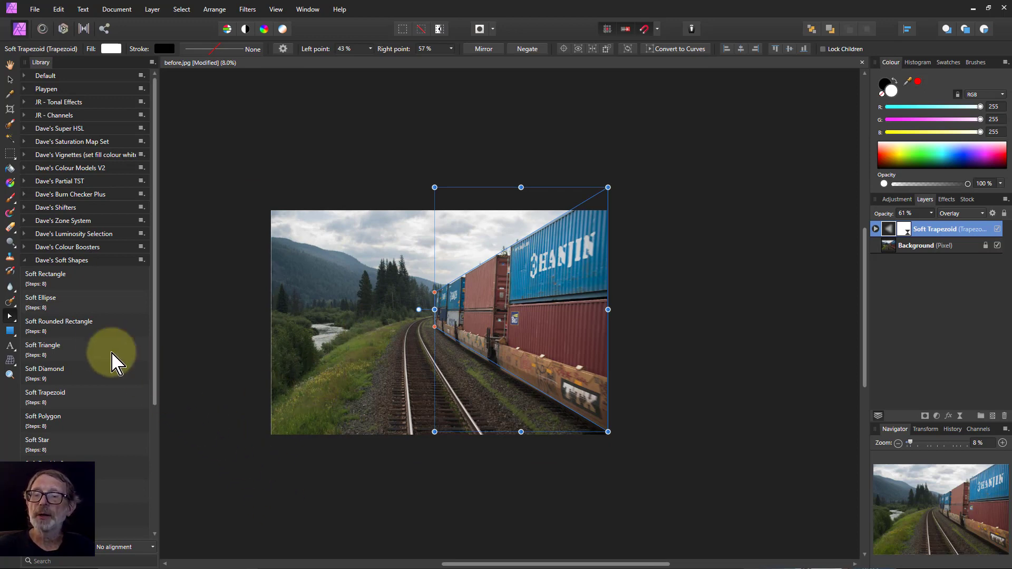
pyautogui.scroll(-1, 78, 452)
pyautogui.scroll(-2, 78, 452)
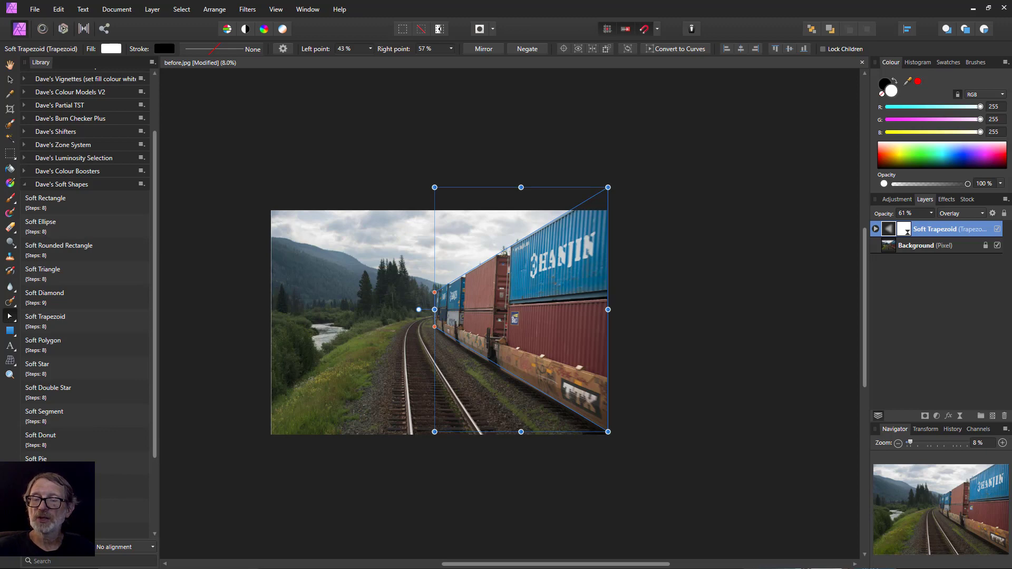
pyautogui.click(79, 482)
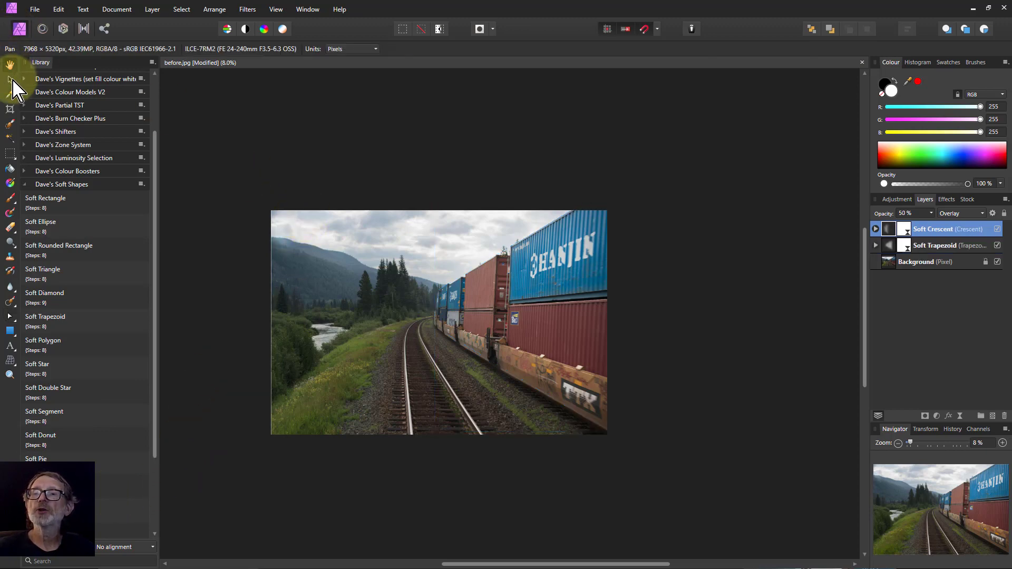
# Place the crescent at the bottom-left, rotating it and stretching it toward the tracks
pyautogui.click(10, 79)
pyautogui.moveTo(280, 242); pyautogui.dragTo(316, 416)
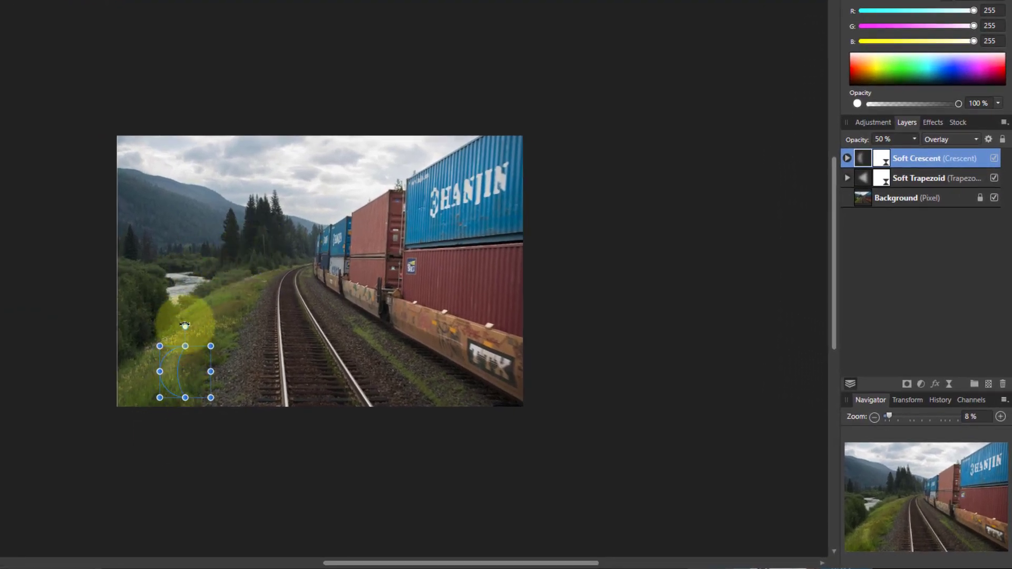
pyautogui.moveTo(185, 326); pyautogui.dragTo(253, 254)
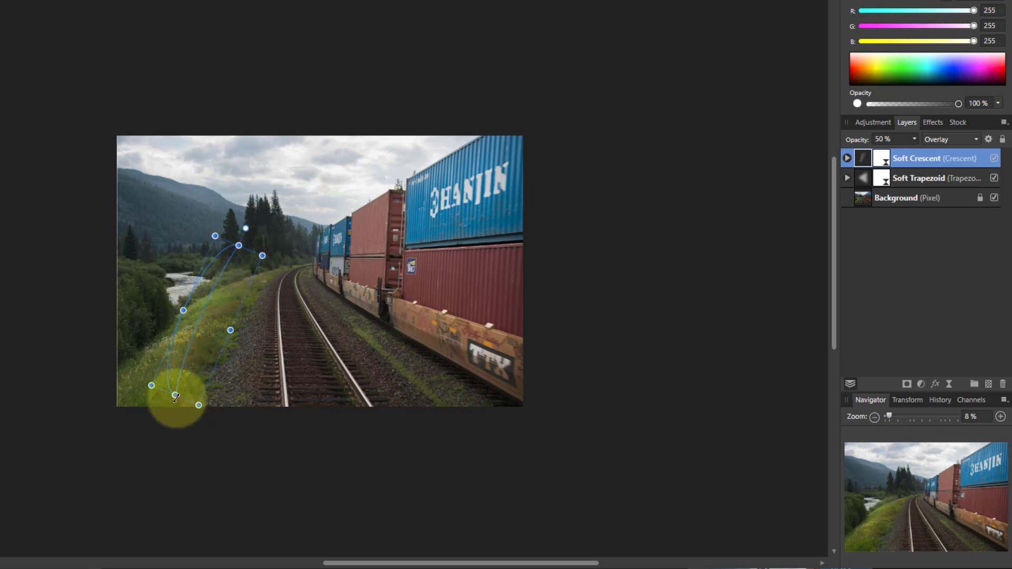
pyautogui.moveTo(176, 395); pyautogui.dragTo(158, 435)
pyautogui.moveTo(220, 350); pyautogui.dragTo(261, 367)
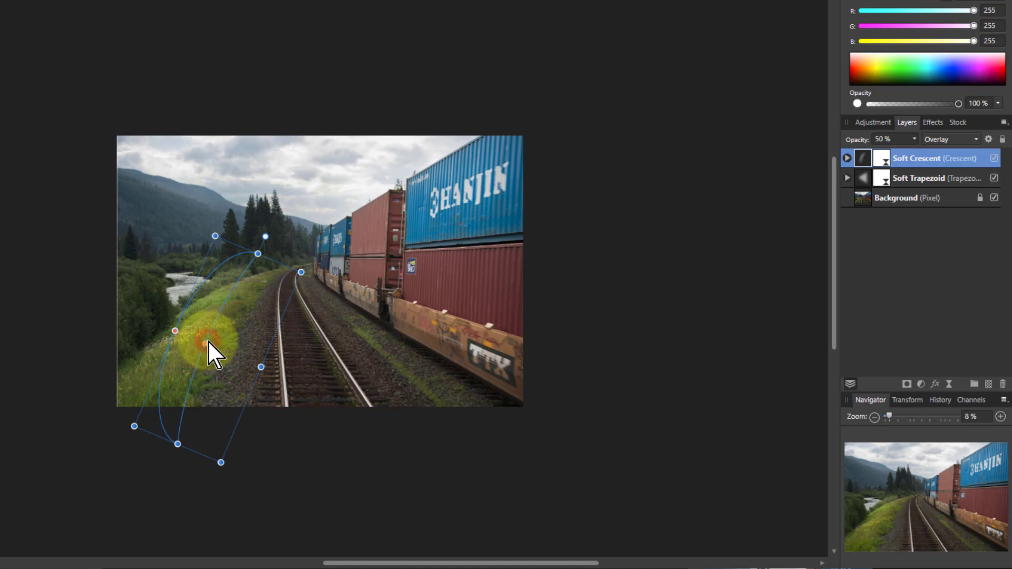
# Refine the crescent to about -36° and enlarge it over the left grassy bank
pyautogui.press('g')
pyautogui.press('v')
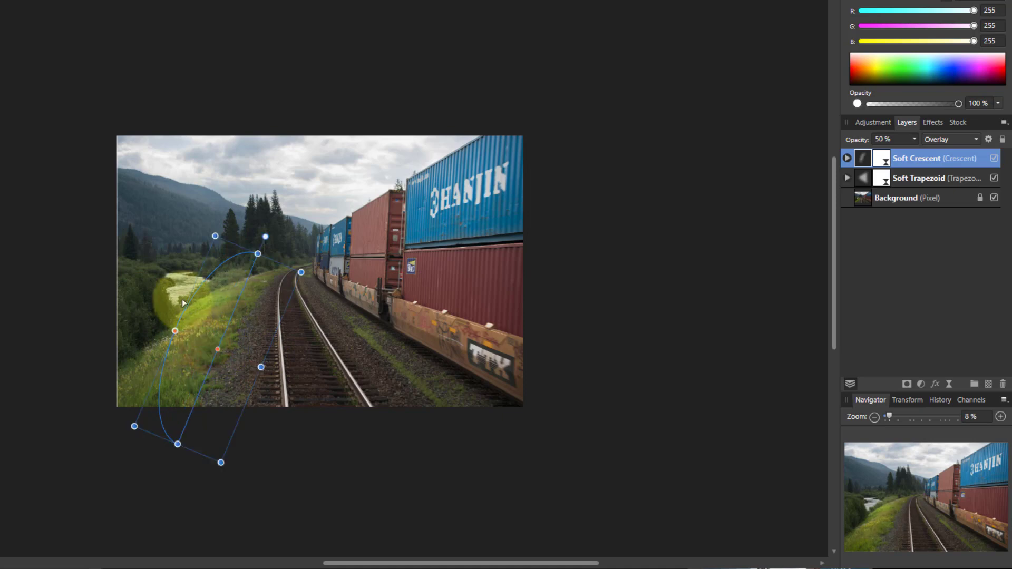
pyautogui.moveTo(185, 334); pyautogui.dragTo(169, 330)
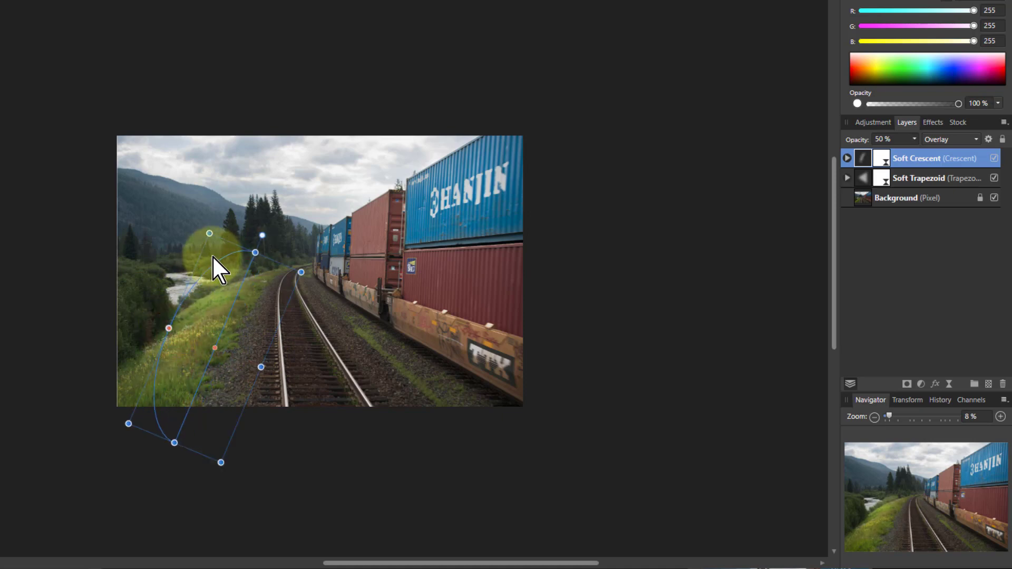
pyautogui.moveTo(263, 235); pyautogui.dragTo(292, 241)
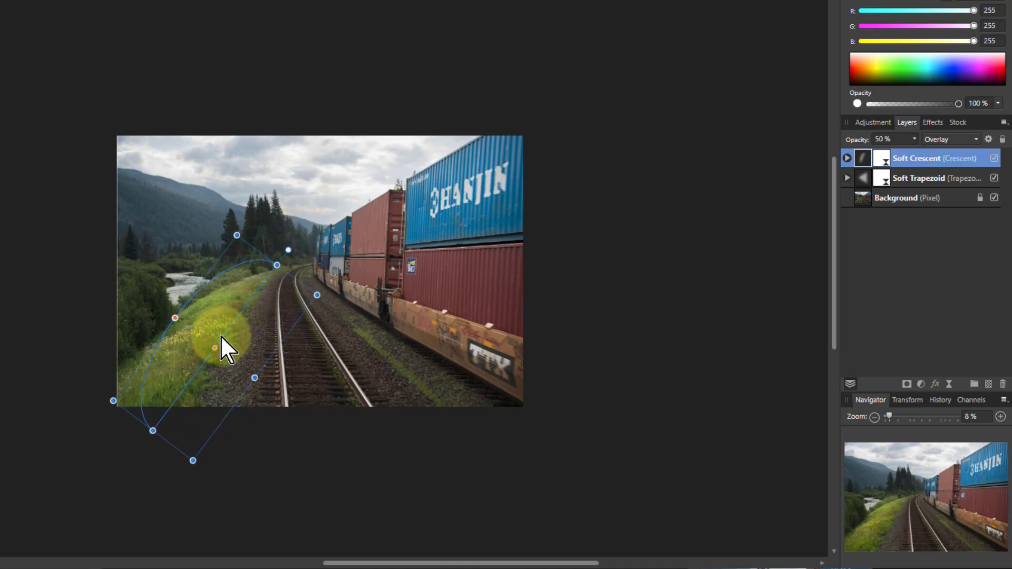
pyautogui.moveTo(194, 336); pyautogui.dragTo(183, 358)
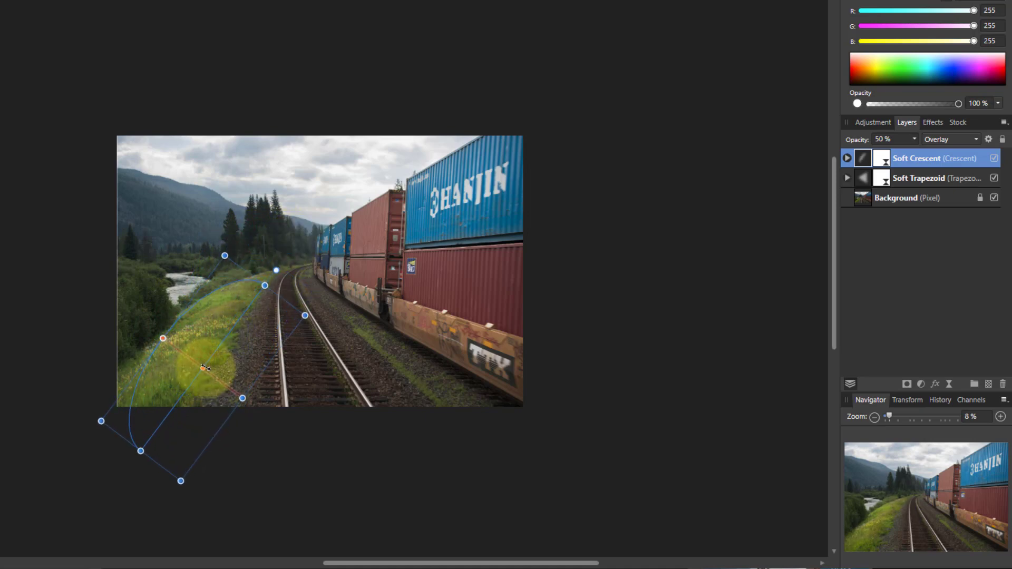
pyautogui.moveTo(141, 450); pyautogui.dragTo(109, 492)
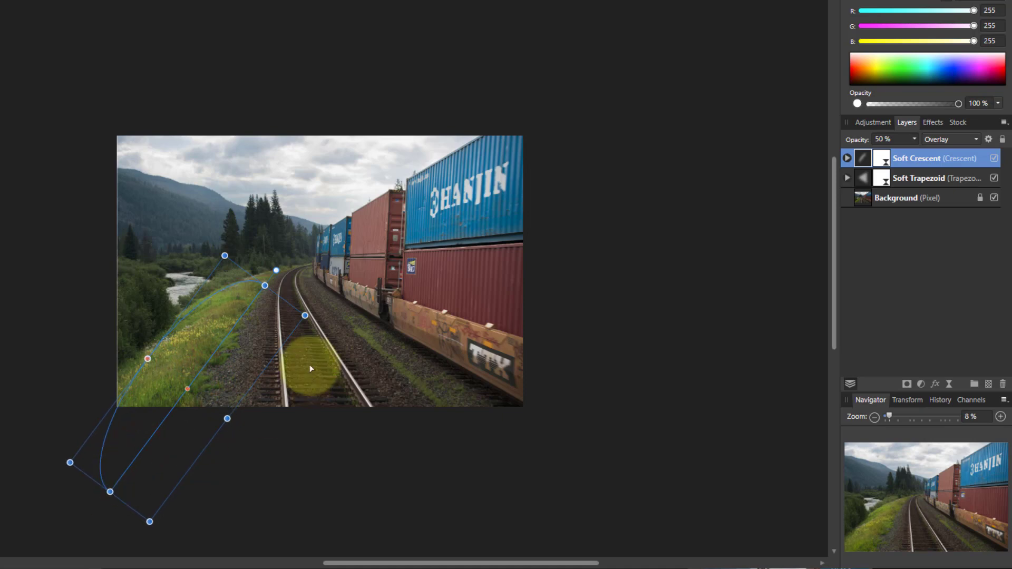
# Set the crescent's fill to a warm pale yellow, RGB 255, 246, 181
pyautogui.scroll(2, 311, 369)
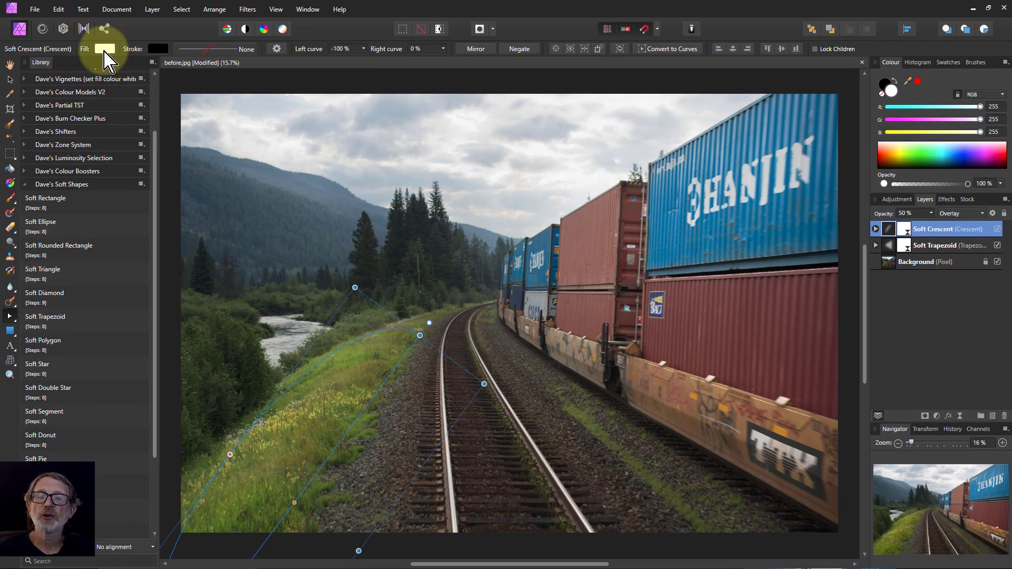
pyautogui.click(105, 49)
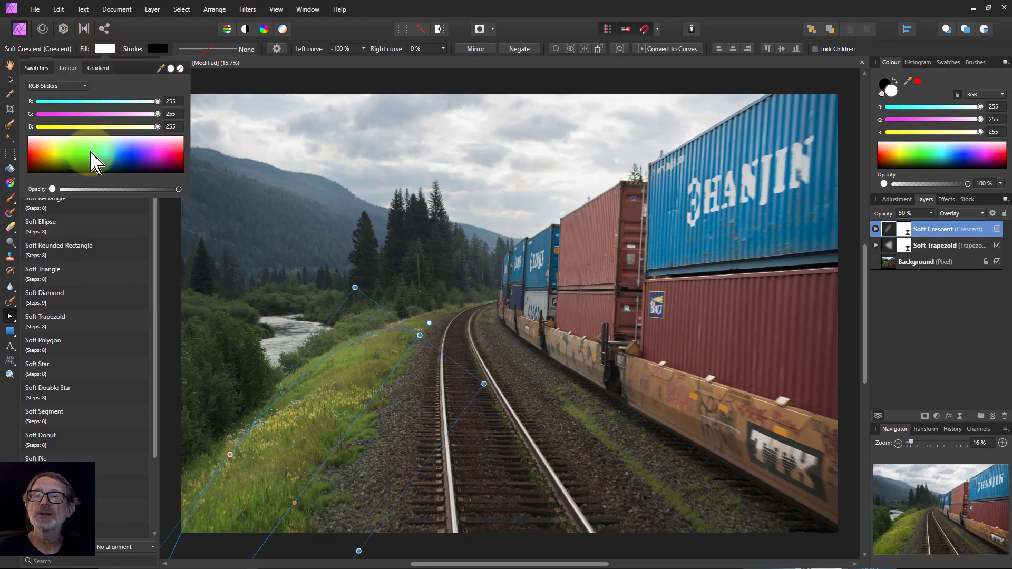
pyautogui.click(55, 142)
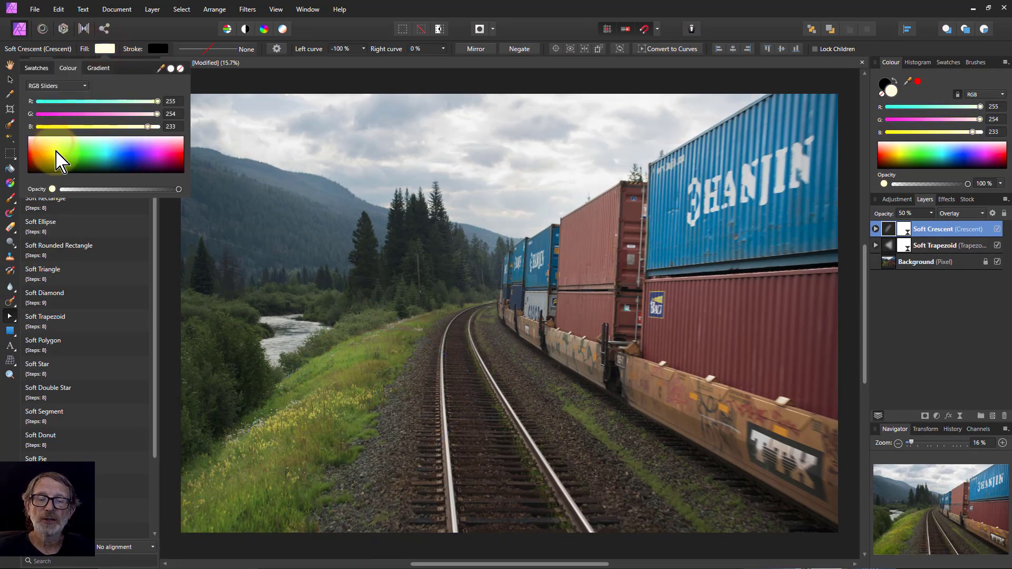
pyautogui.moveTo(54, 149); pyautogui.dragTo(56, 143)
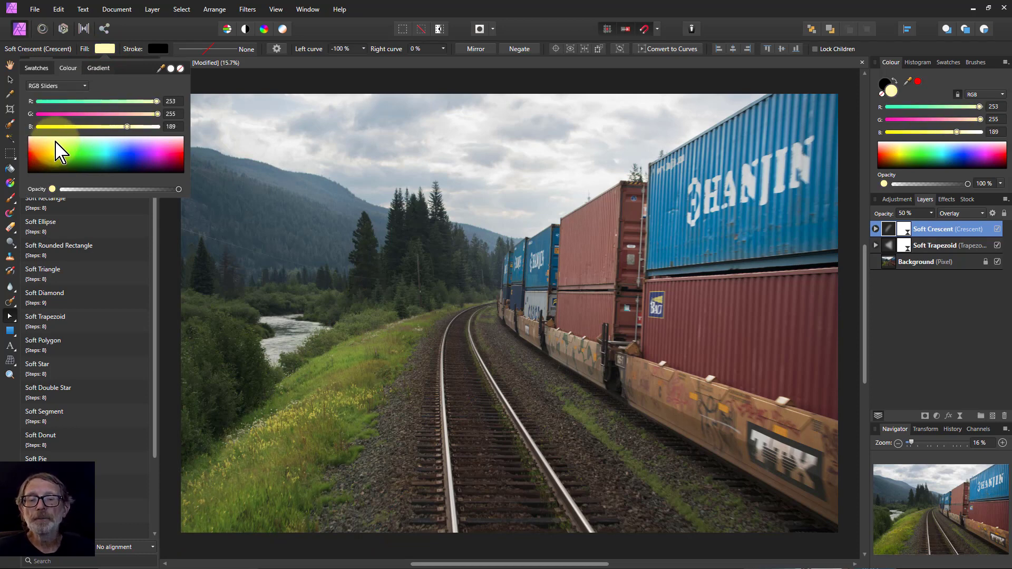
pyautogui.moveTo(56, 142); pyautogui.dragTo(51, 143)
pyautogui.moveTo(122, 127)
pyautogui.mouseDown()
pyautogui.moveTo(132, 127)
pyautogui.moveTo(122, 136)
pyautogui.mouseUp()
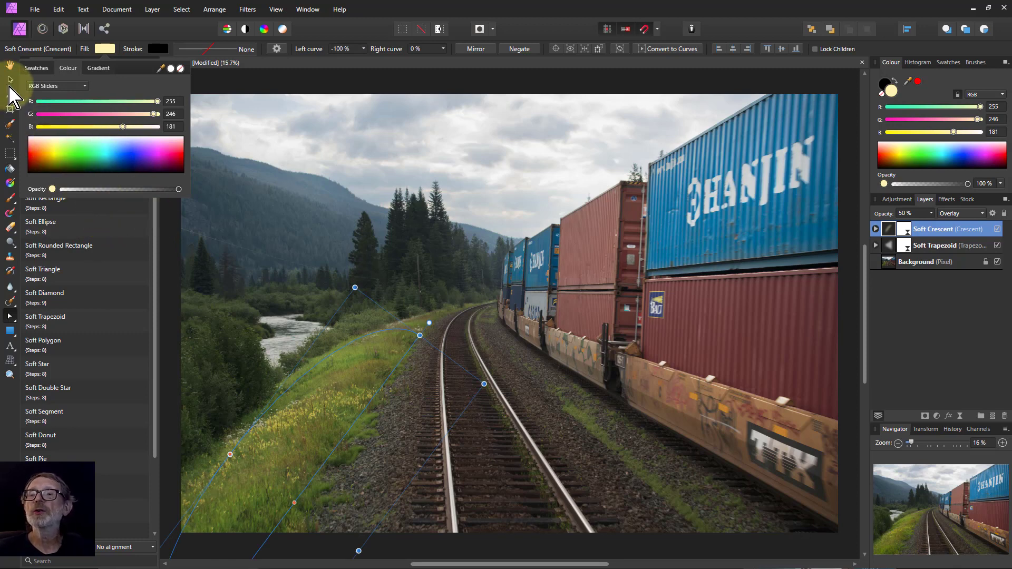
pyautogui.click(10, 80)
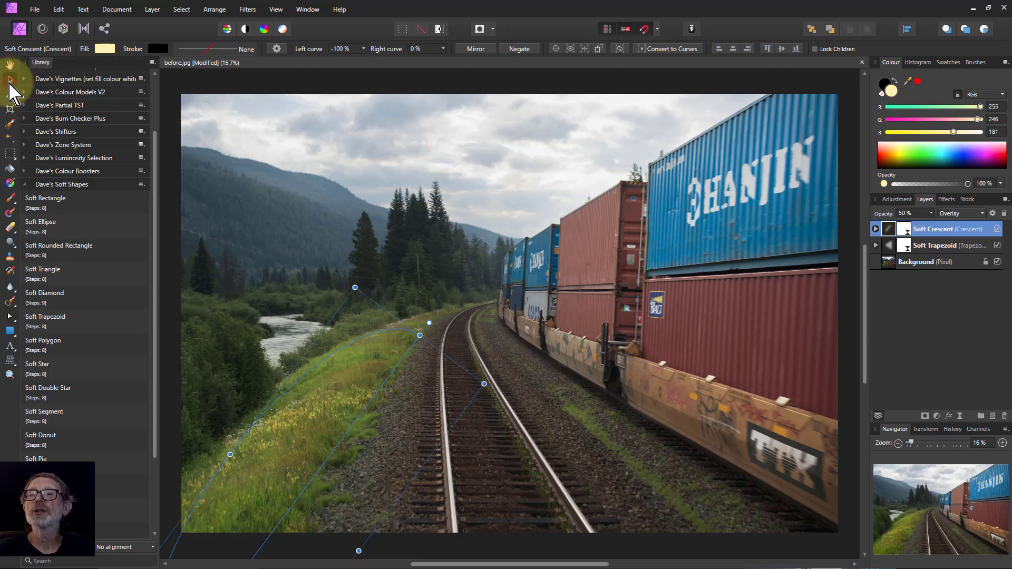
pyautogui.click(169, 170)
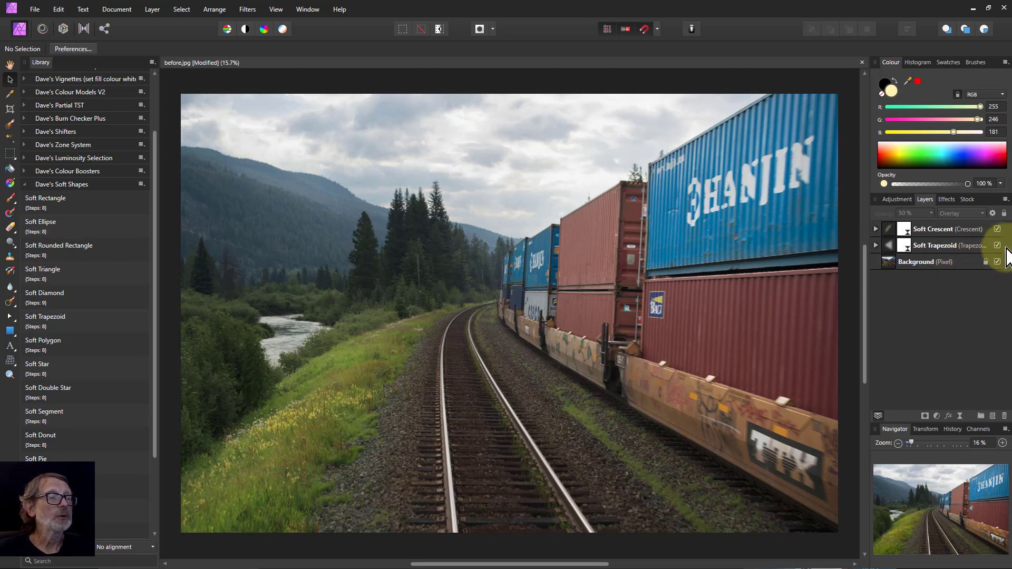
pyautogui.click(998, 230)
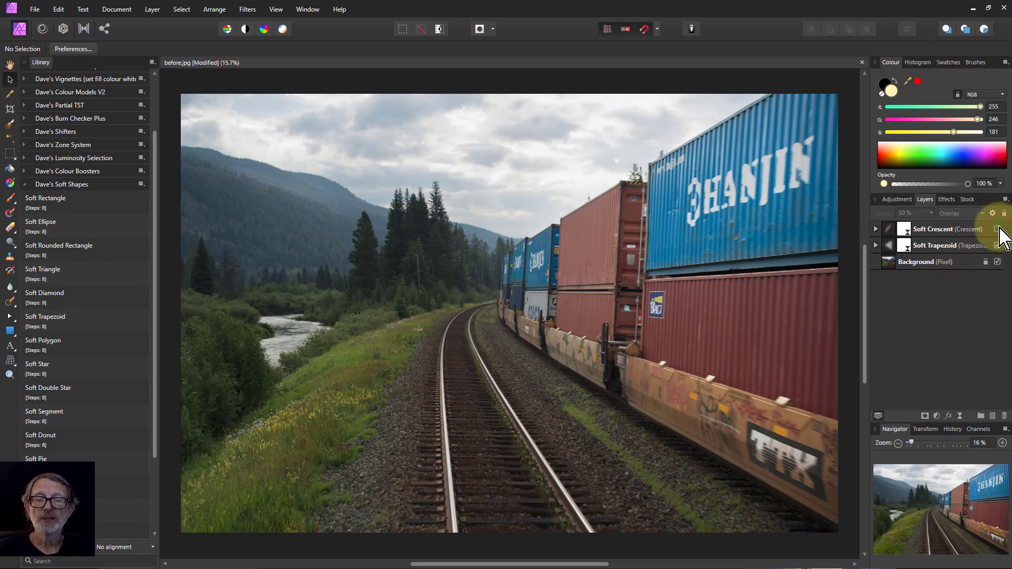
pyautogui.click(999, 229)
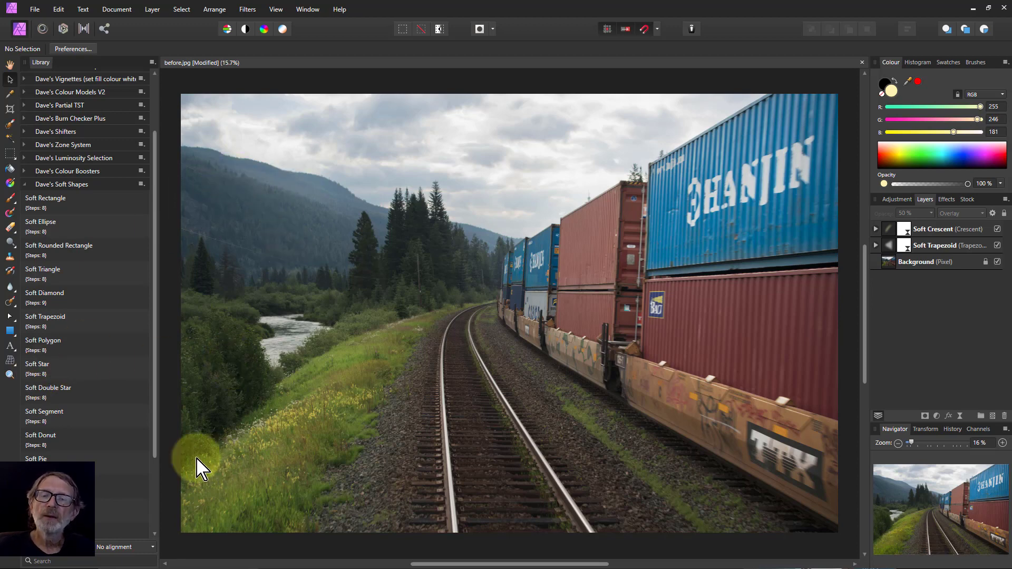
pyautogui.scroll(-2, 100, 477)
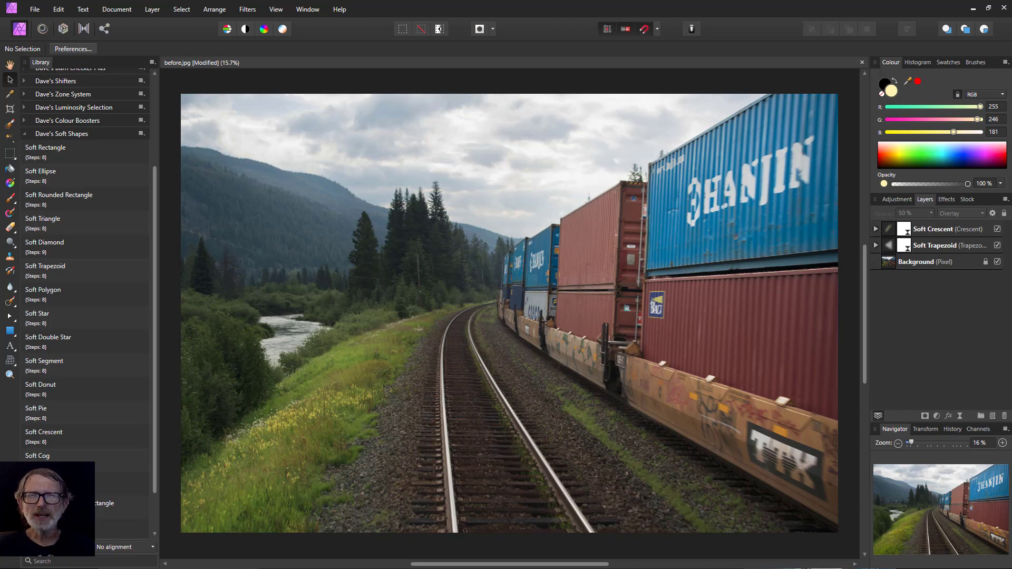
pyautogui.scroll(-1, 85, 300)
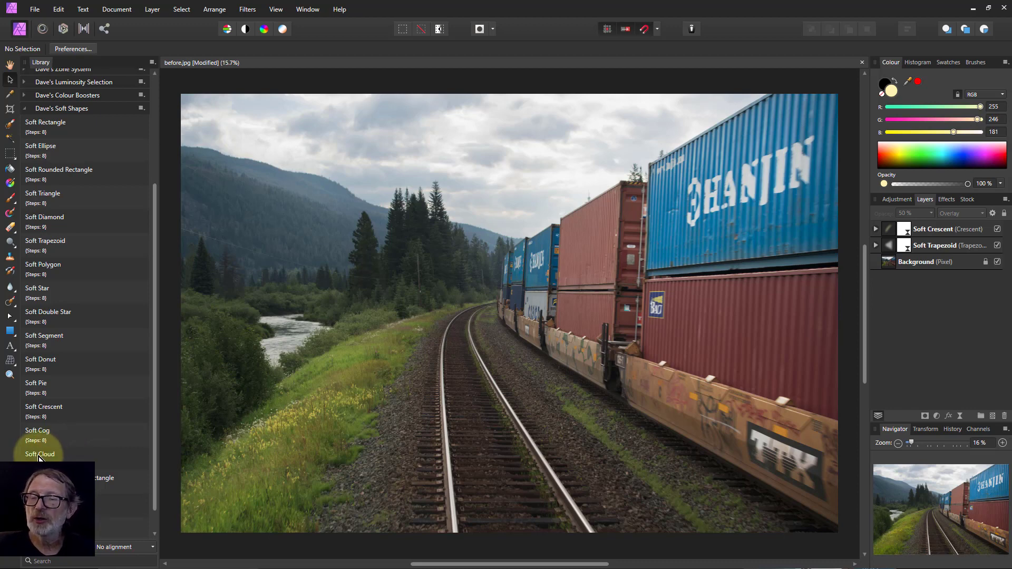
# Add a Soft Cloud shape, then move, widen and tilt it across the upper-left hillside
pyautogui.click(39, 454)
pyautogui.click(10, 65)
pyautogui.click(9, 80)
pyautogui.moveTo(239, 129); pyautogui.dragTo(340, 208)
pyautogui.moveTo(260, 148)
pyautogui.mouseDown()
pyautogui.moveTo(286, 149)
pyautogui.moveTo(271, 151)
pyautogui.mouseUp()
pyautogui.moveTo(262, 214); pyautogui.dragTo(260, 223)
pyautogui.moveTo(181, 201)
pyautogui.mouseDown()
pyautogui.moveTo(162, 204)
pyautogui.moveTo(169, 209)
pyautogui.mouseUp()
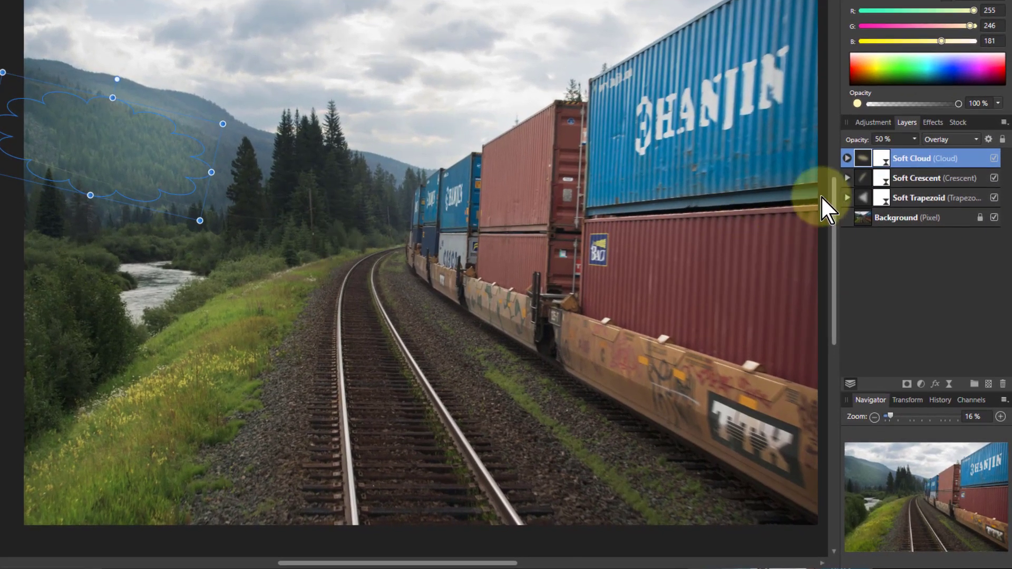
# Lower the Soft Cloud's source blend-range curve start and add a point at In 75.6%, Out 49.1%
pyautogui.click(988, 139)
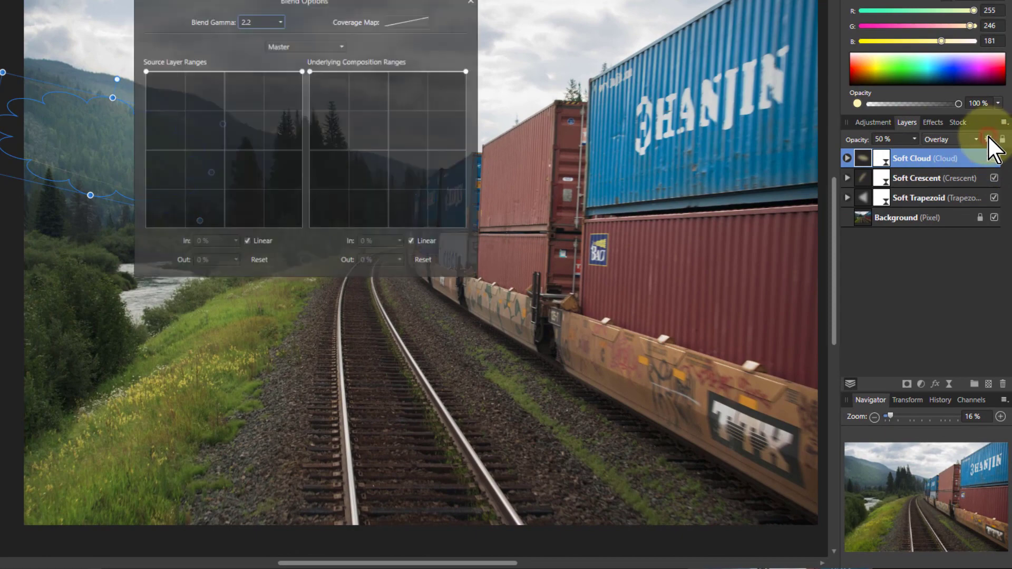
pyautogui.moveTo(345, 1); pyautogui.dragTo(496, 97)
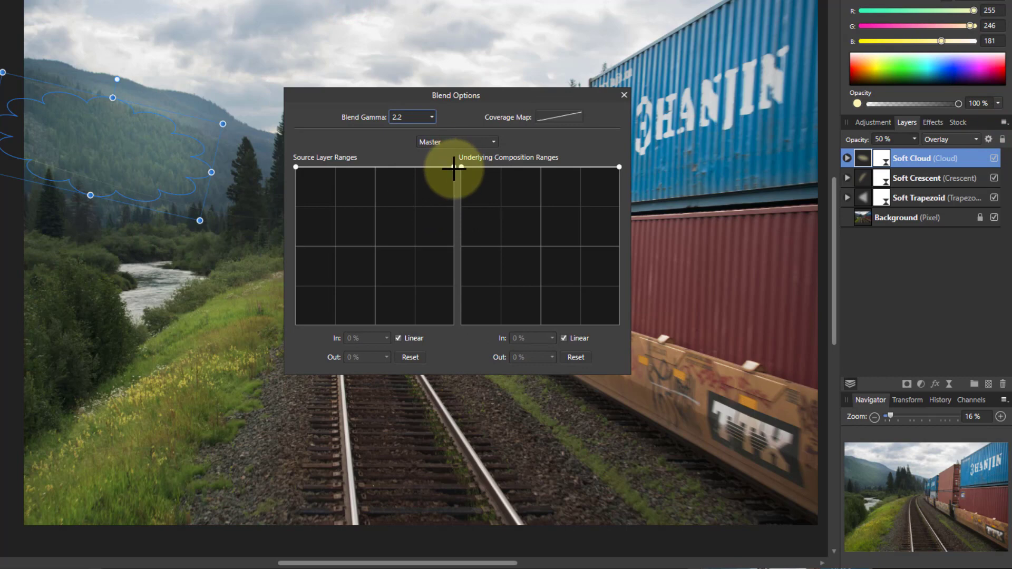
pyautogui.moveTo(295, 170); pyautogui.dragTo(368, 324)
pyautogui.moveTo(422, 230); pyautogui.dragTo(454, 158)
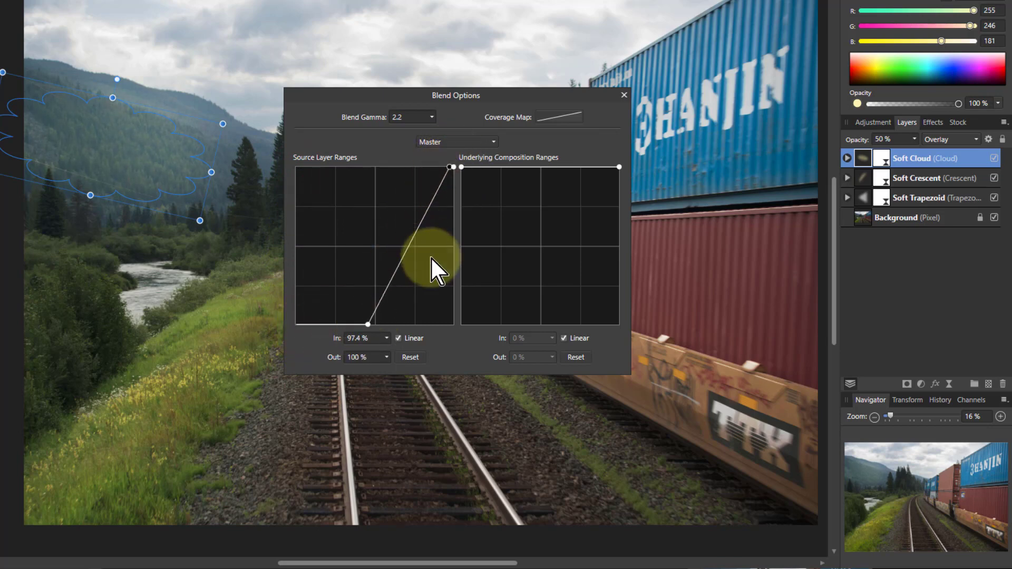
pyautogui.moveTo(412, 246); pyautogui.dragTo(415, 247)
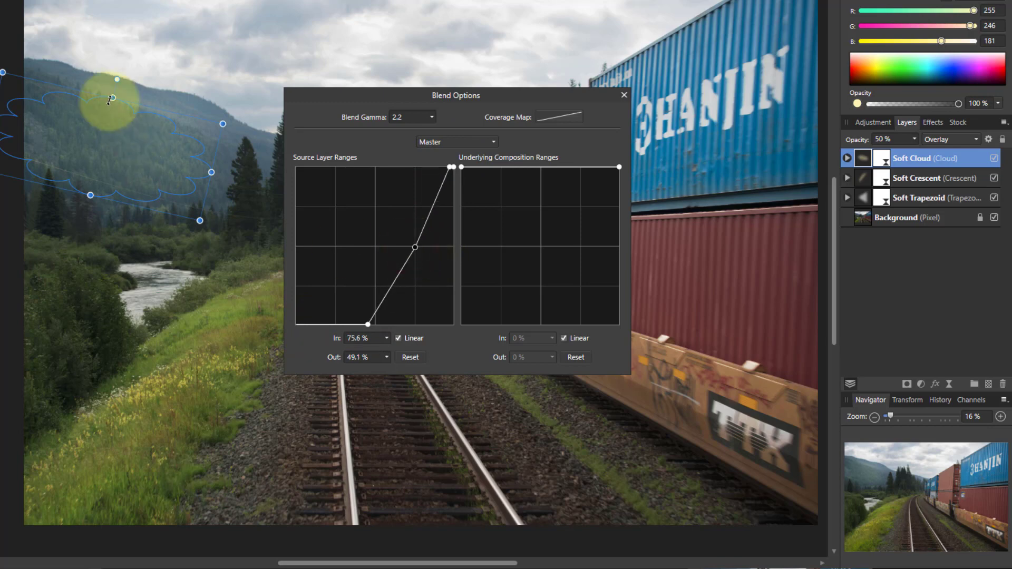
pyautogui.click(624, 95)
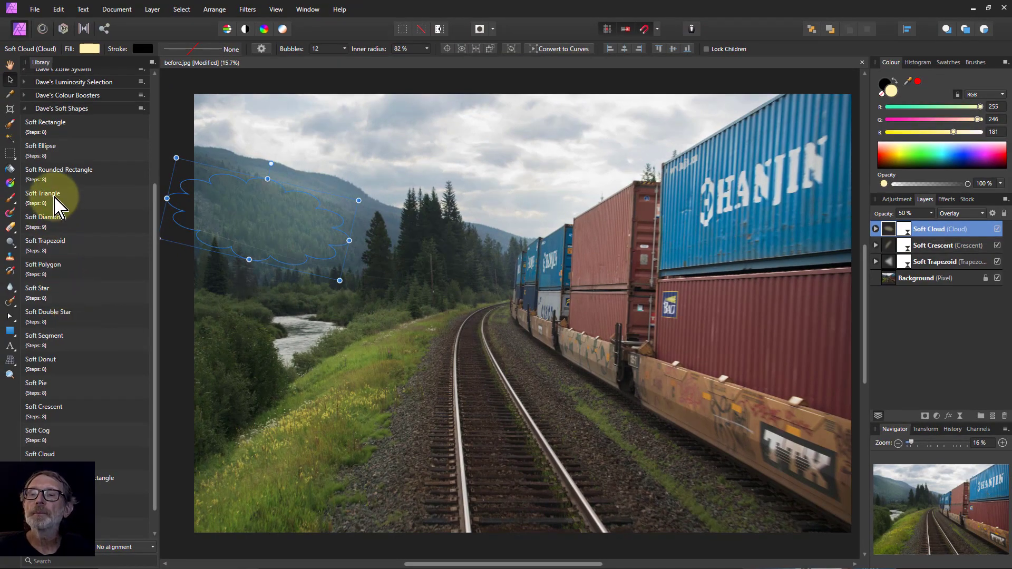
# Add a Soft Triangle, rotate it about 105 degrees and stretch it across the top of the sky
pyautogui.click(46, 199)
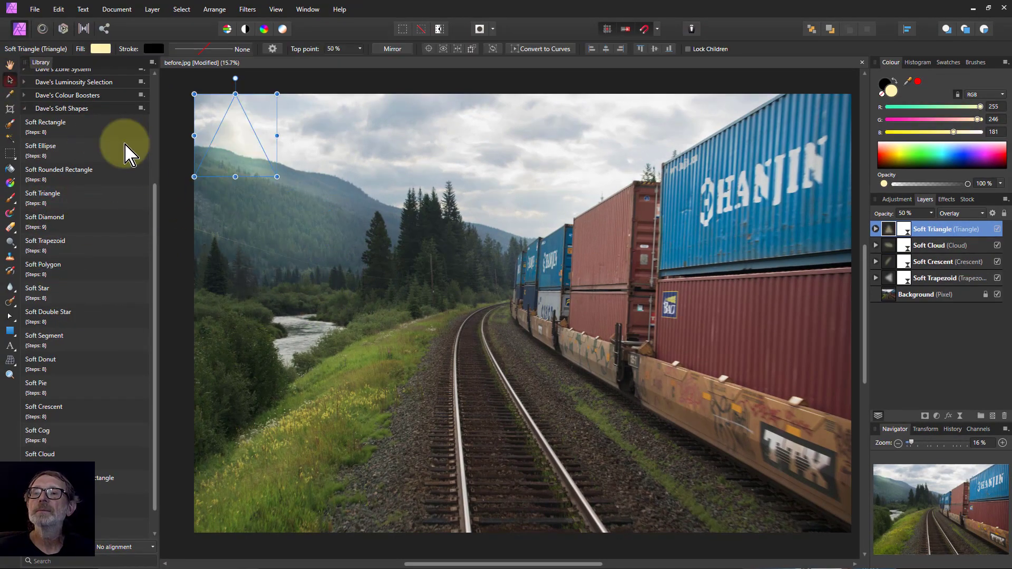
pyautogui.moveTo(248, 165); pyautogui.dragTo(468, 261)
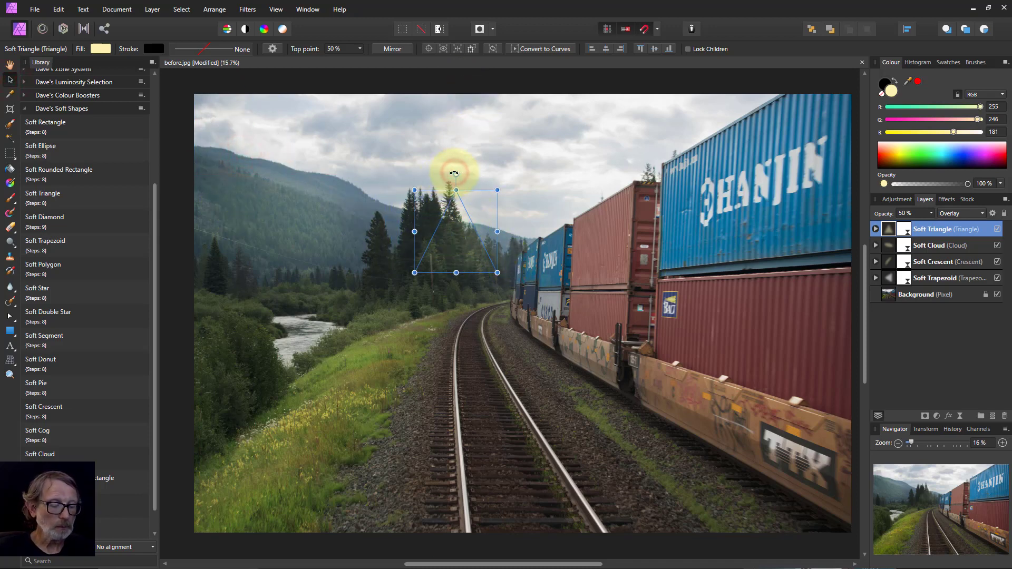
pyautogui.moveTo(454, 173); pyautogui.dragTo(452, 289)
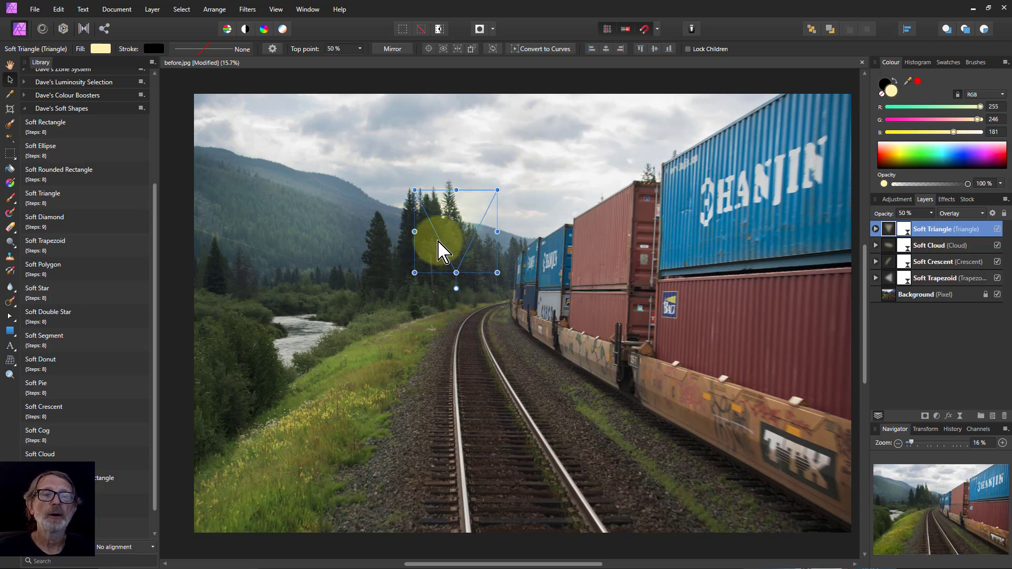
pyautogui.moveTo(442, 240); pyautogui.dragTo(194, 169)
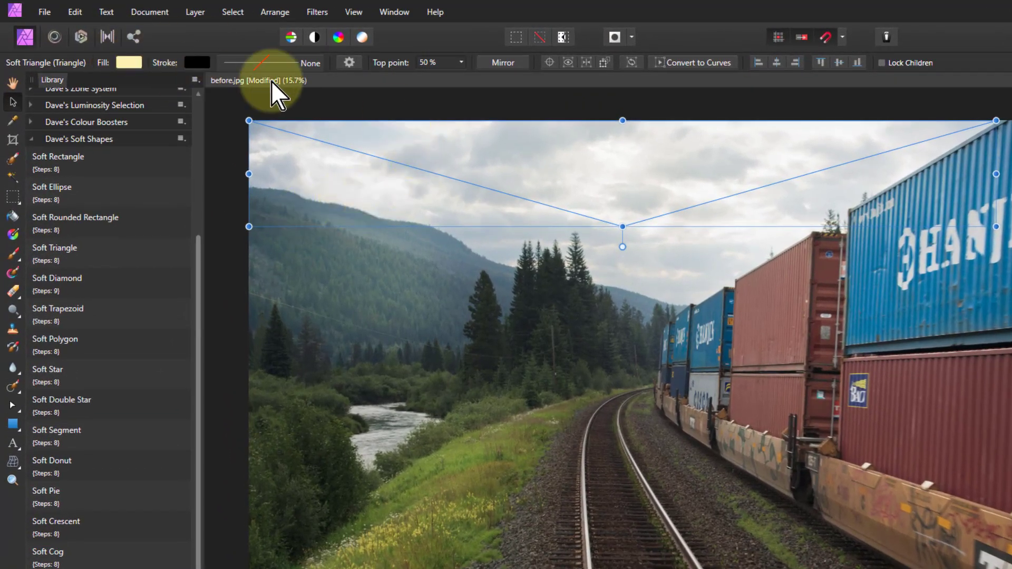
# Convert the triangle to curves and drag its corner, point and lower edge along the ridge and treeline
pyautogui.click(704, 64)
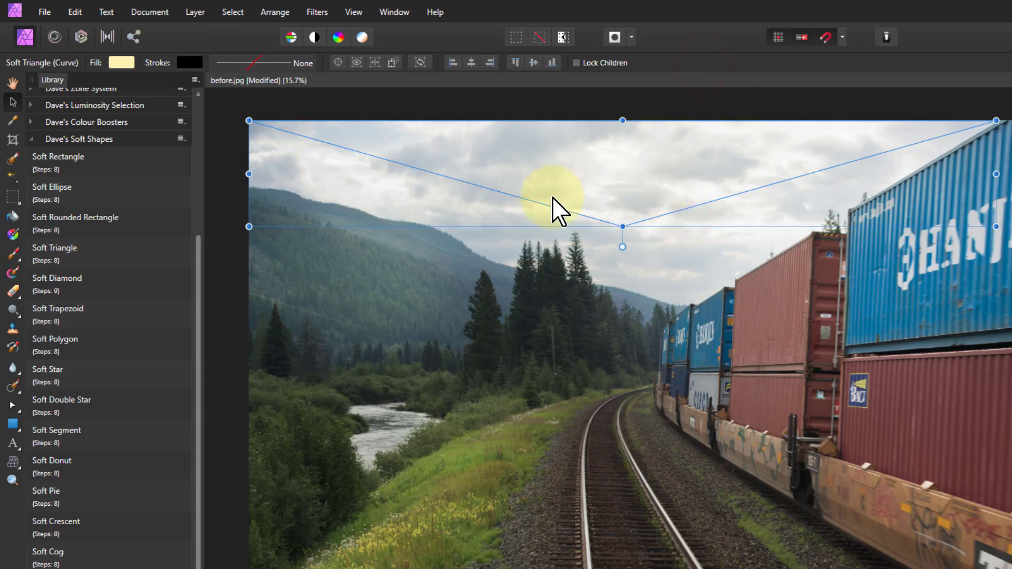
pyautogui.press('a')
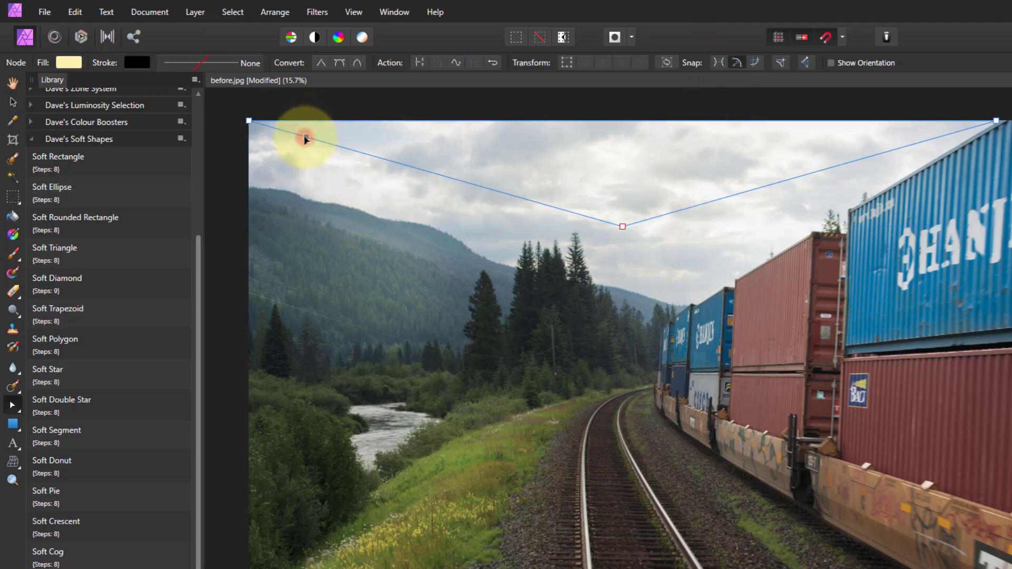
pyautogui.moveTo(305, 140); pyautogui.dragTo(251, 187)
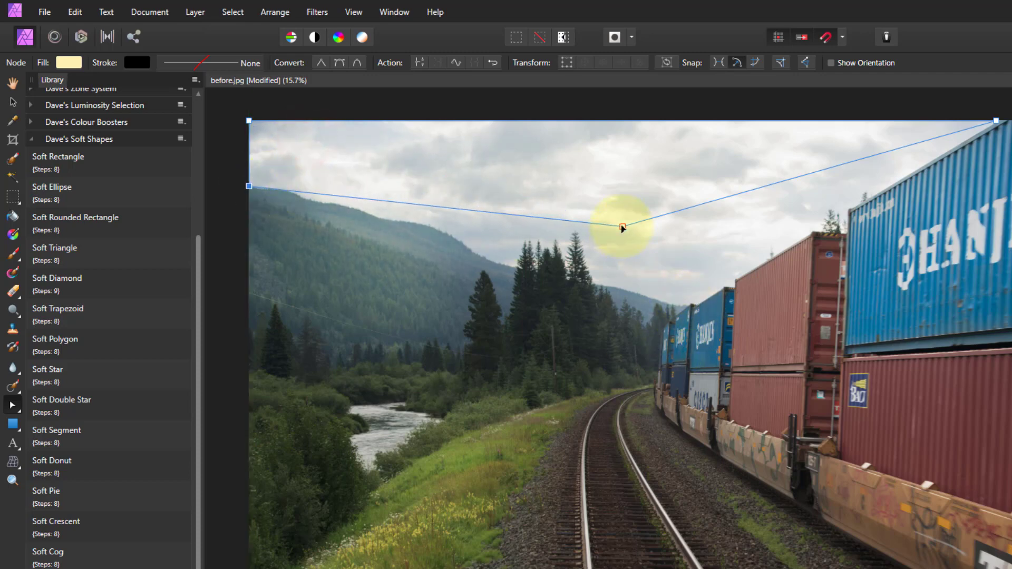
pyautogui.moveTo(622, 228); pyautogui.dragTo(688, 311)
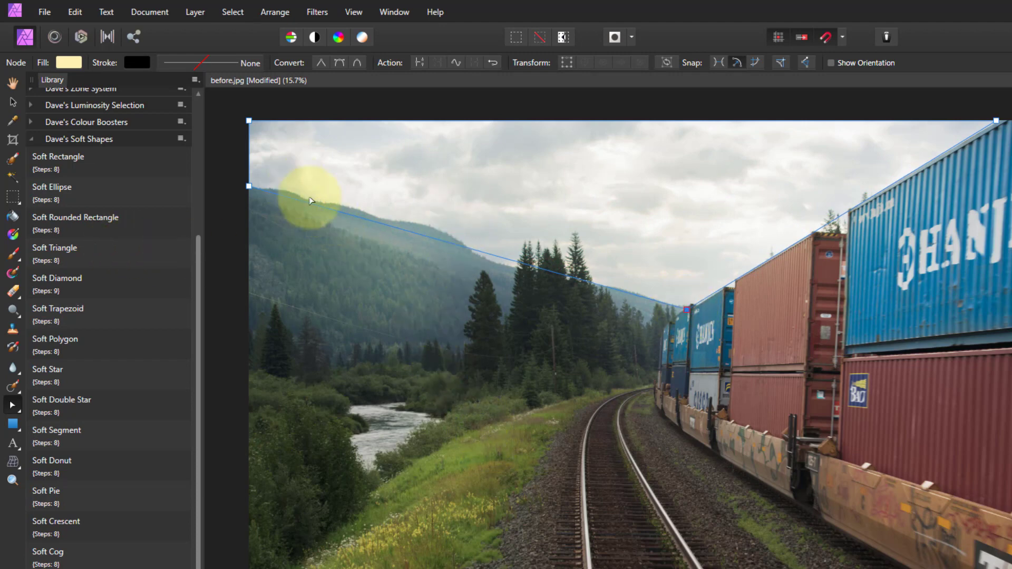
pyautogui.moveTo(461, 247)
pyautogui.mouseDown()
pyautogui.moveTo(463, 220)
pyautogui.moveTo(464, 241)
pyautogui.mouseUp()
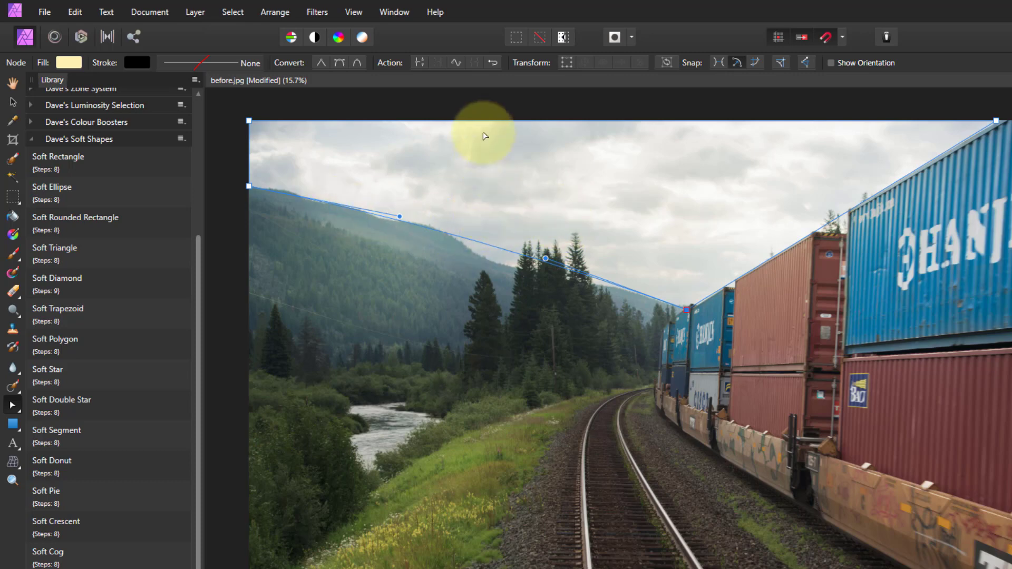
# Fill the Soft Triangle with dark blue (RGB 0, 16, 124), then clear the selection
pyautogui.click(67, 62)
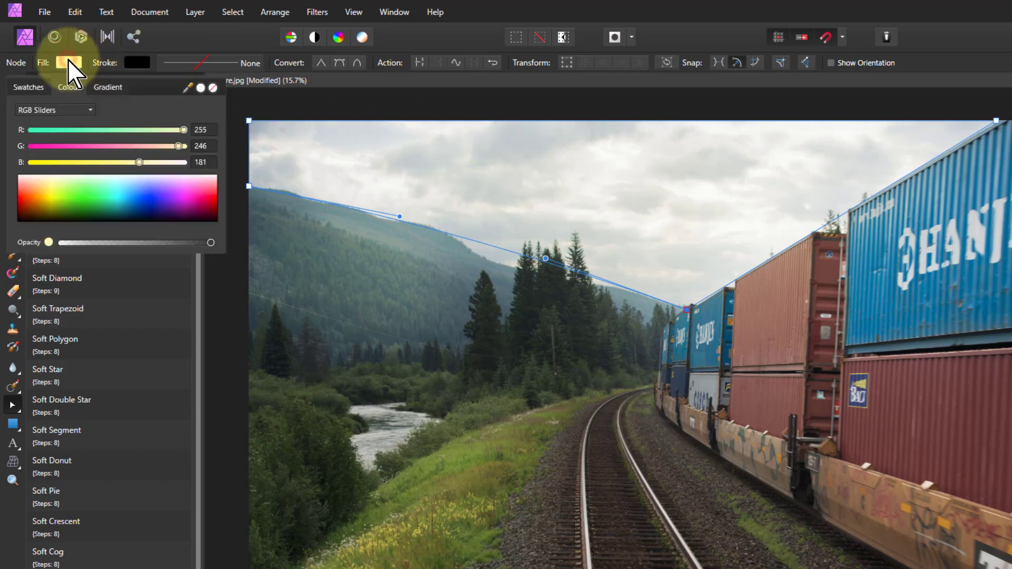
pyautogui.click(147, 211)
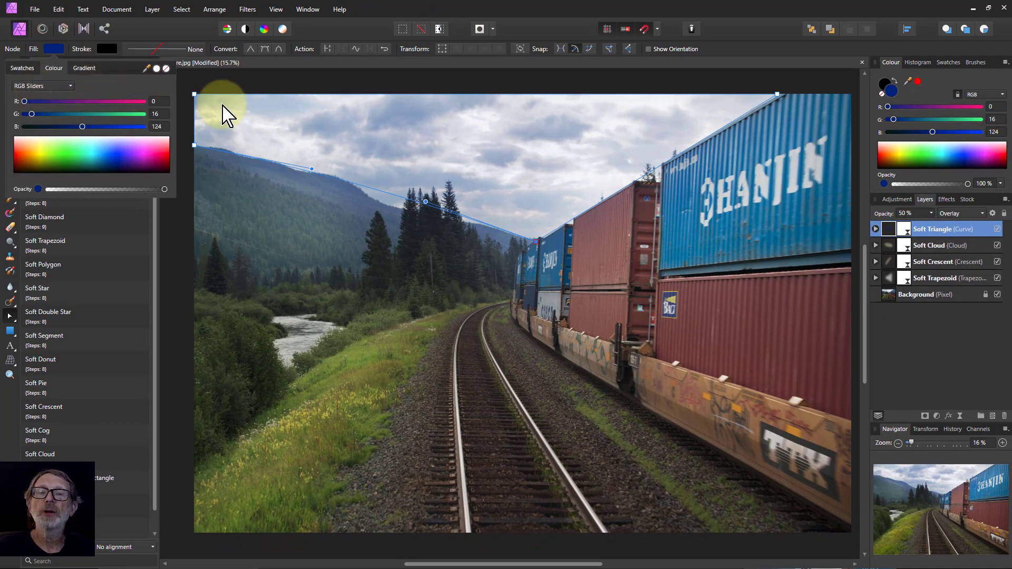
pyautogui.click(855, 295)
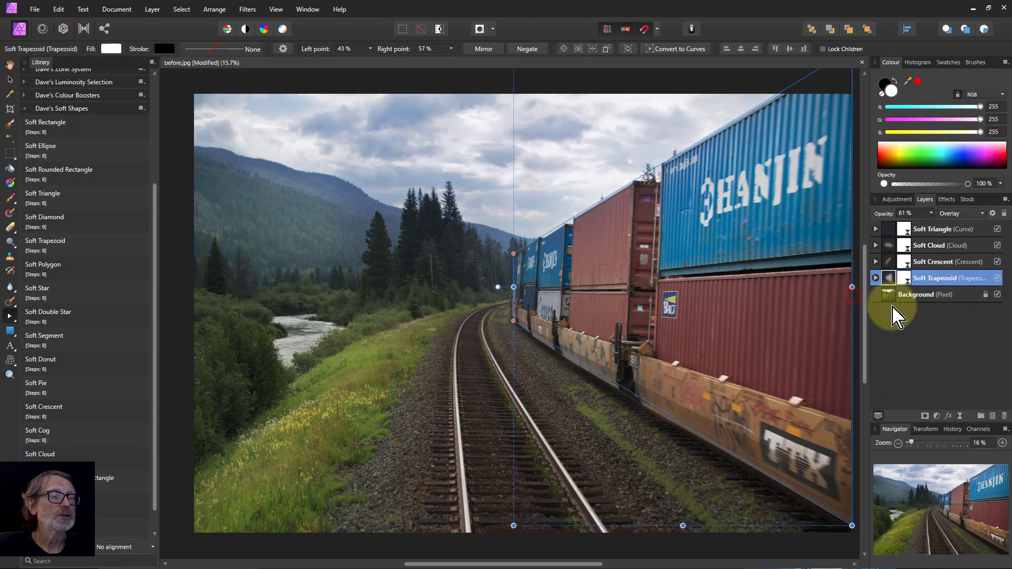
pyautogui.click(172, 169)
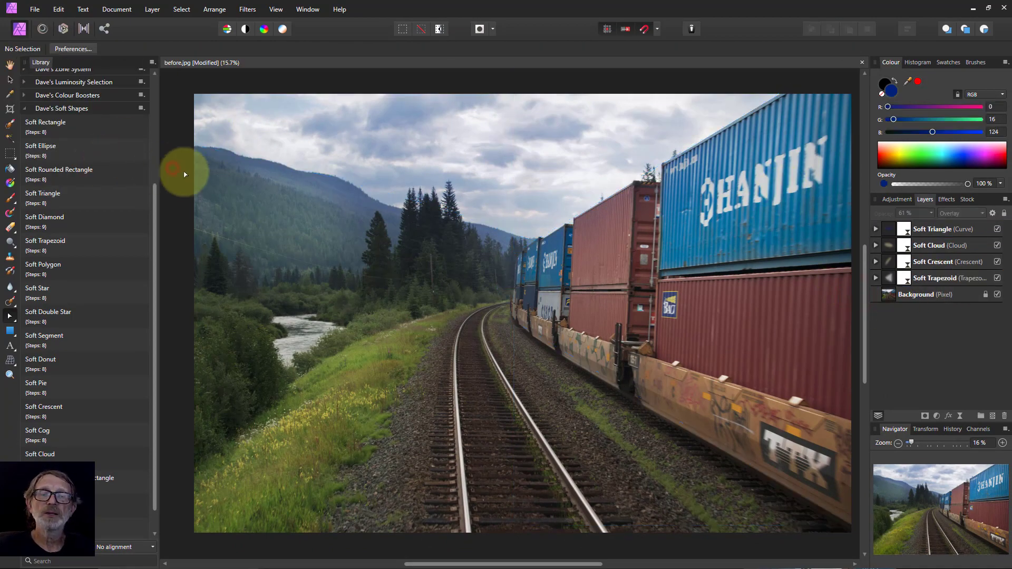
pyautogui.hscroll(1, 184, 174)
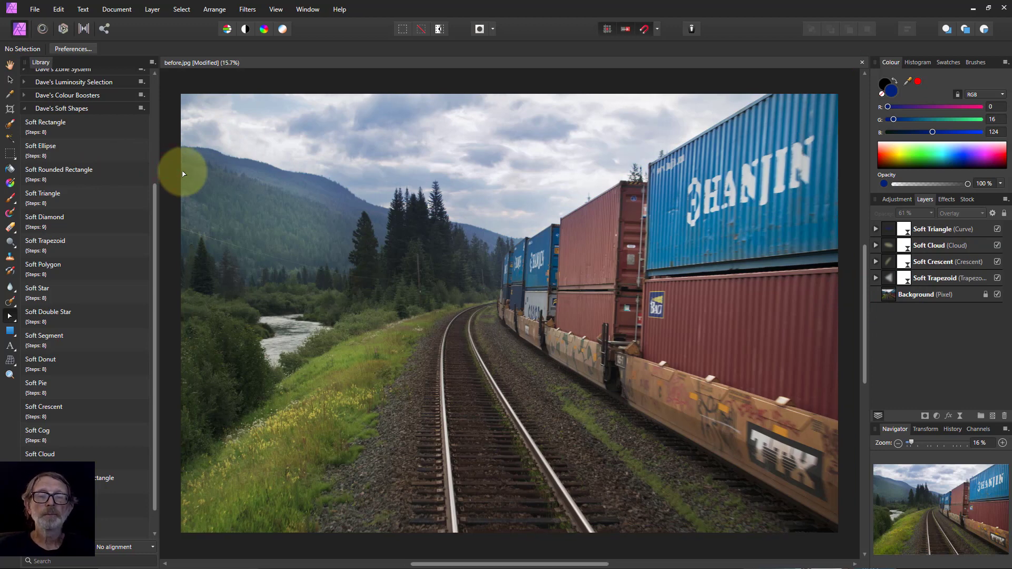
pyautogui.click(946, 231)
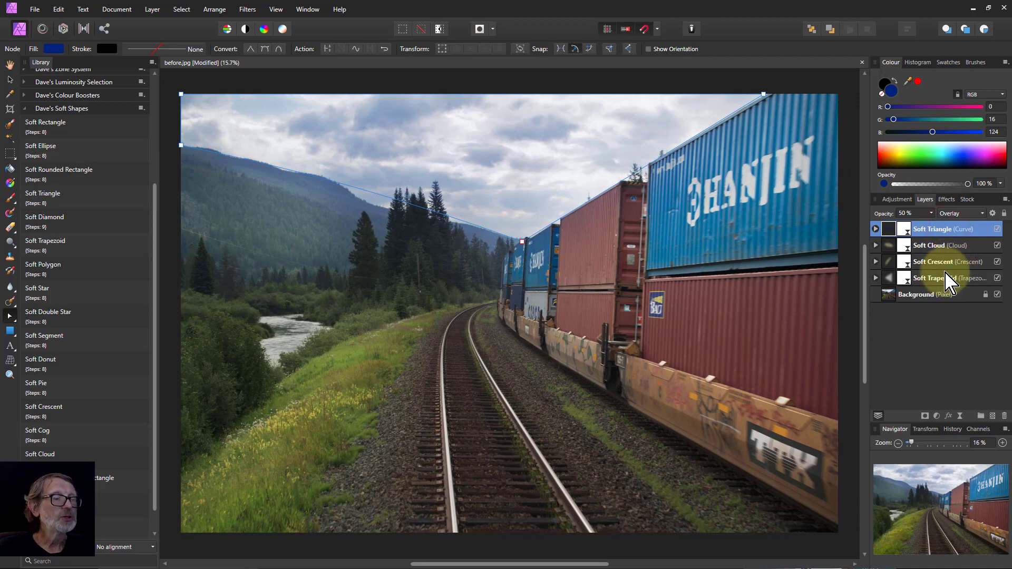
pyautogui.keyDown('shift'); pyautogui.click(968, 279); pyautogui.keyUp('shift')
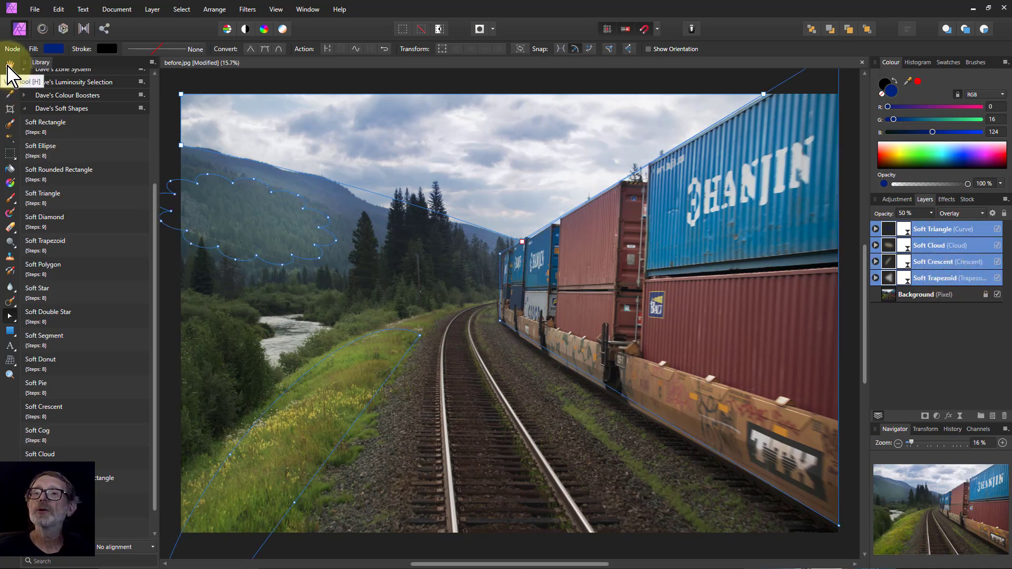
pyautogui.click(9, 64)
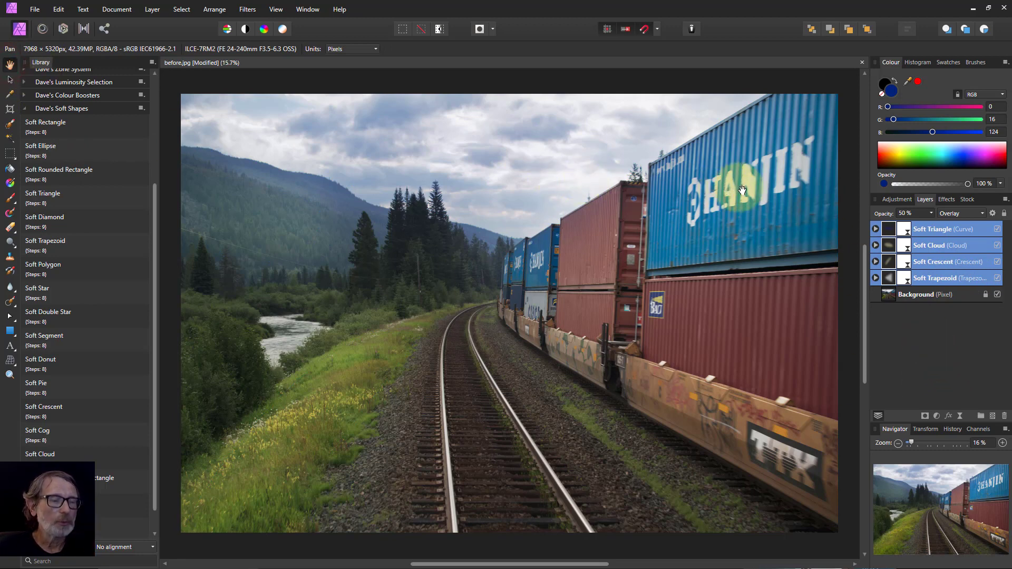
pyautogui.click(998, 230)
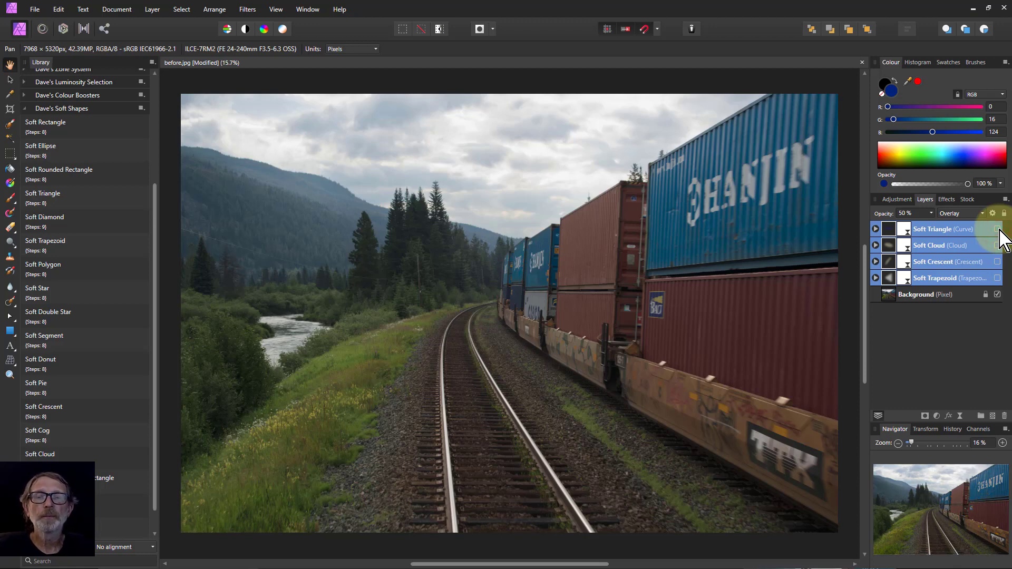
pyautogui.click(997, 229)
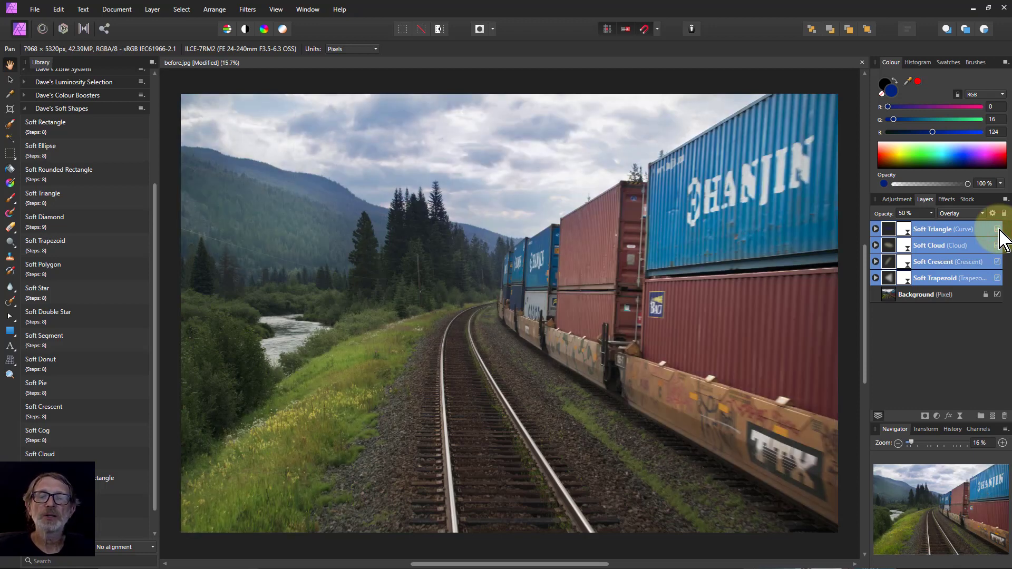
pyautogui.click(997, 229)
pyautogui.click(998, 229)
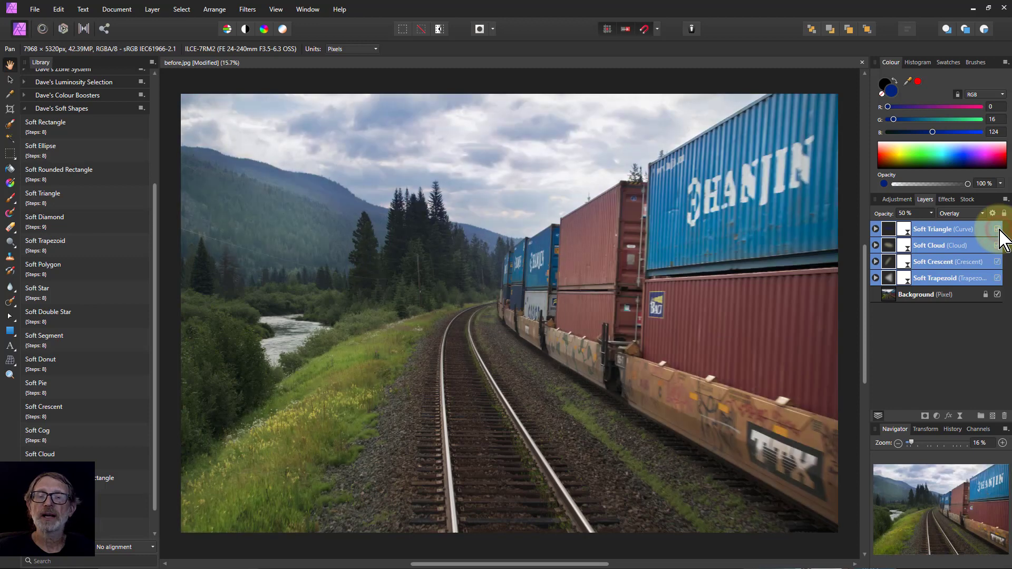